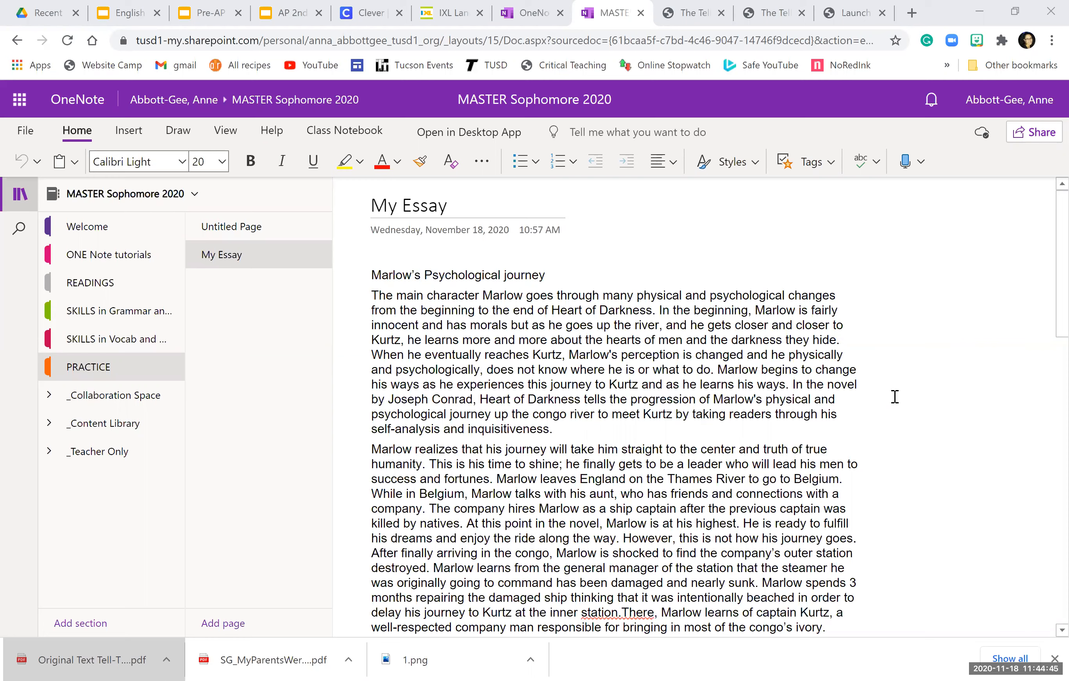
Step: Select all of the Marlow essay text on the My Essay page and copy it
click(655, 524)
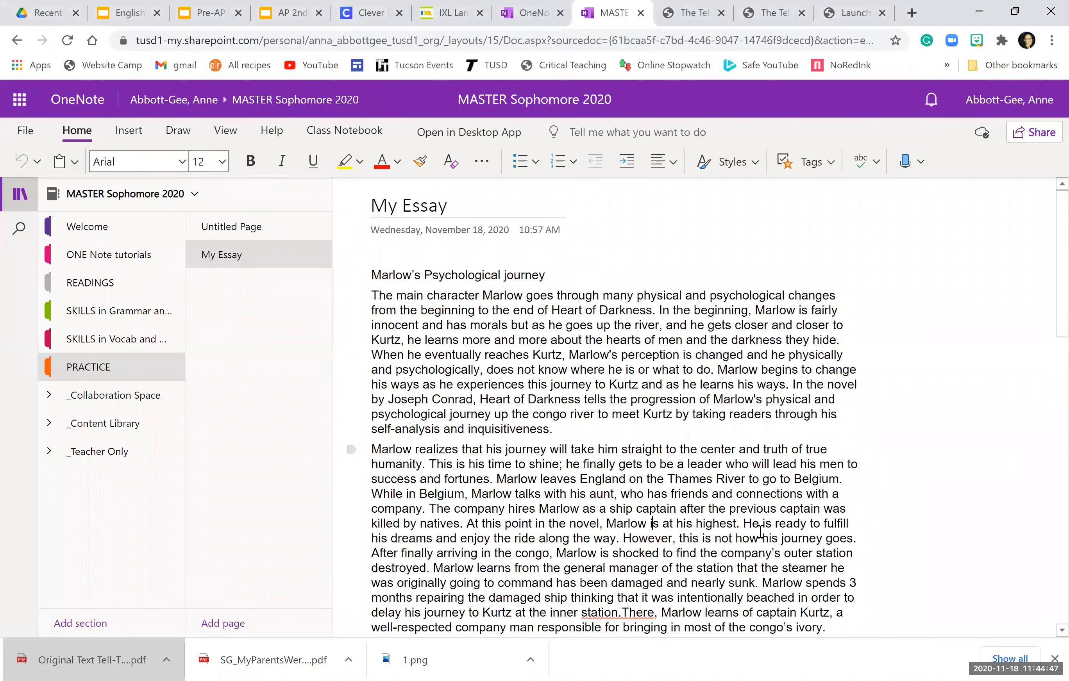
key(ctrl+a)
scroll(868, 501, down, 3)
scroll(895, 506, down, 1)
click(425, 286)
scroll(425, 286, up, 4)
scroll(506, 394, down, 1)
scroll(674, 556, down, 6)
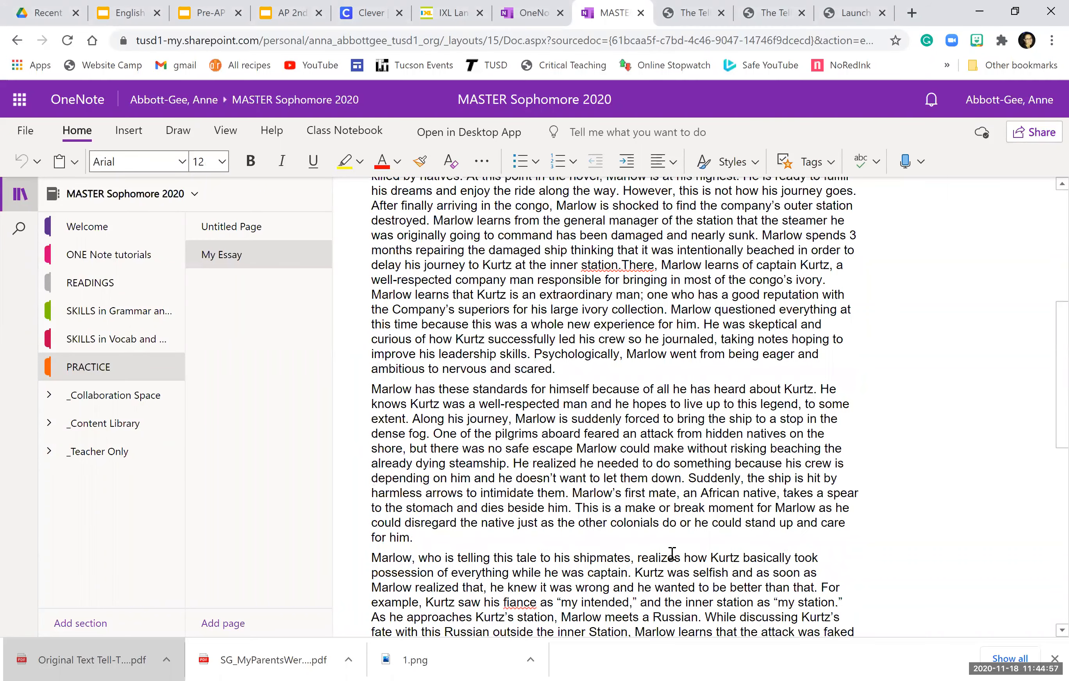
scroll(672, 555, down, 5)
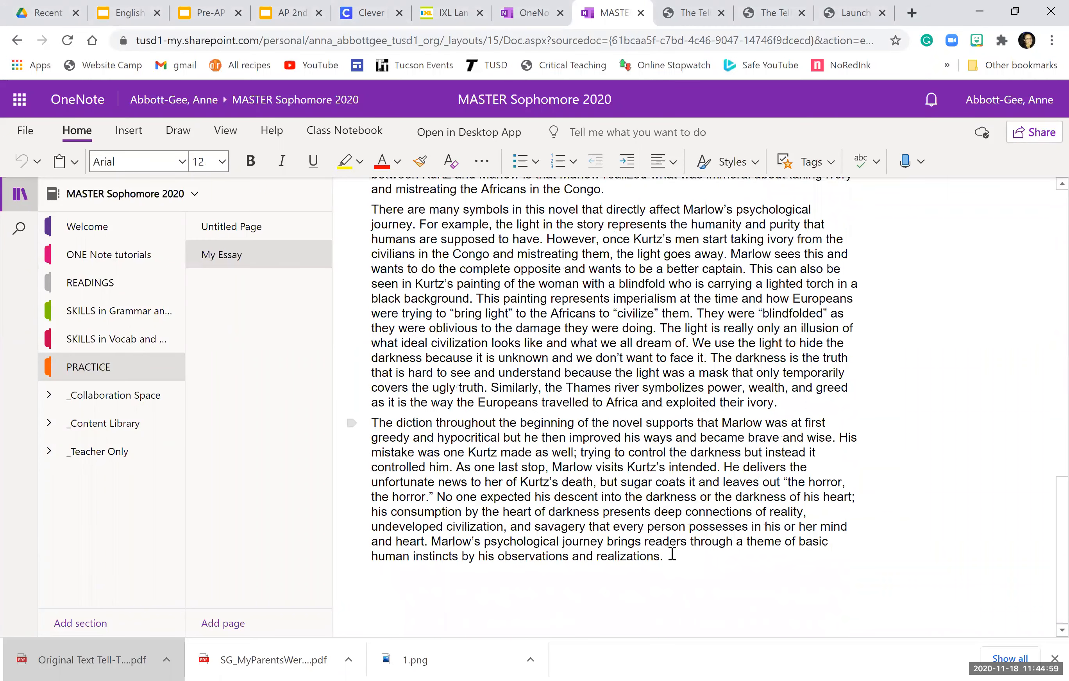
key(ctrl+a)
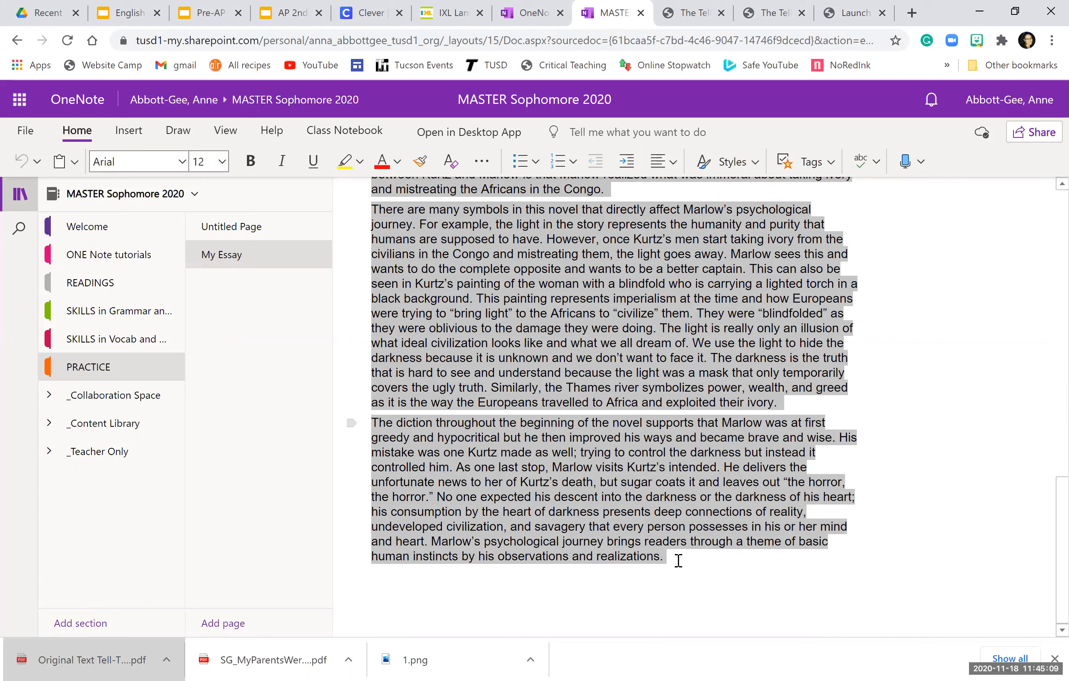
right_click(519, 318)
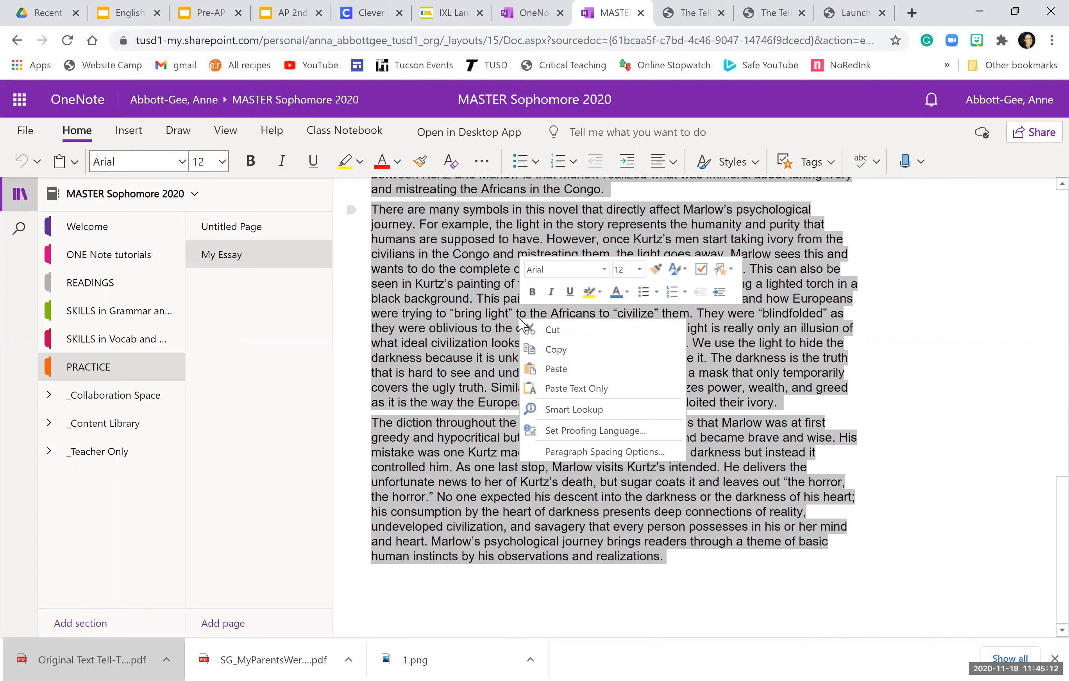
click(552, 350)
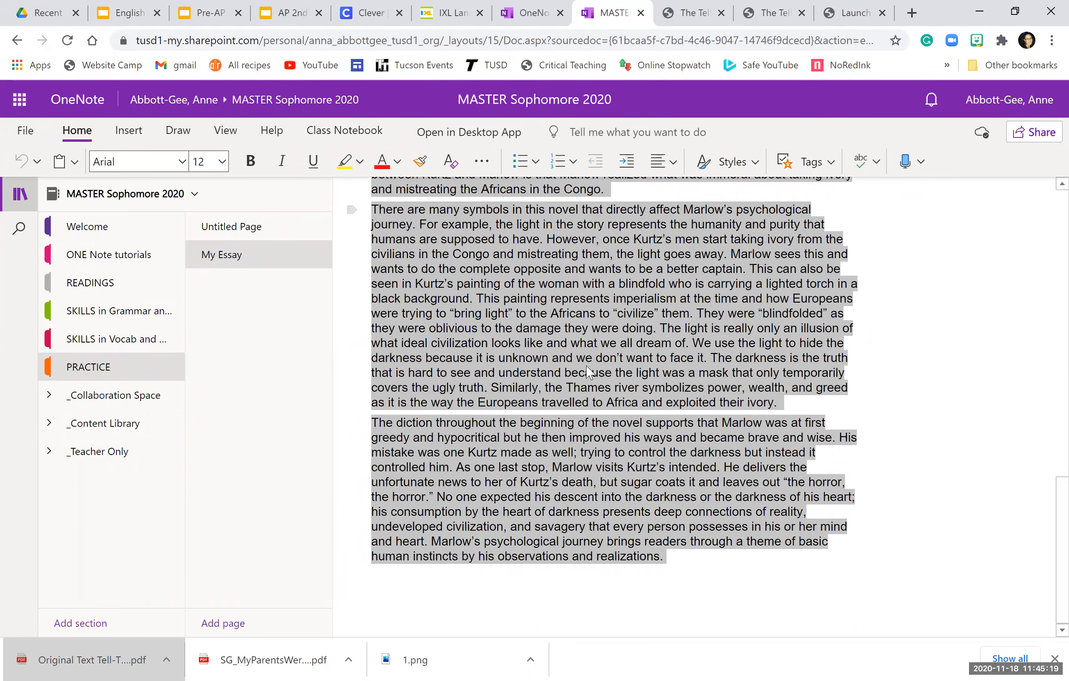
scroll(589, 373, up, 1)
scroll(588, 373, up, 5)
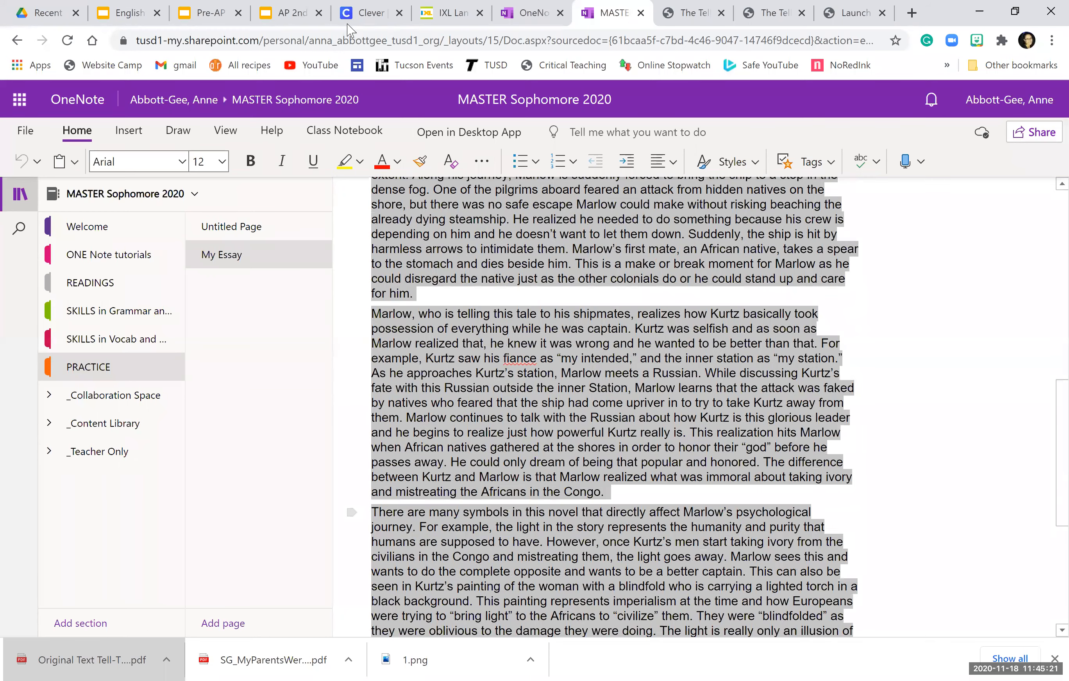
Step: Launch Microsoft Word from the Clever homeroom app list
click(371, 16)
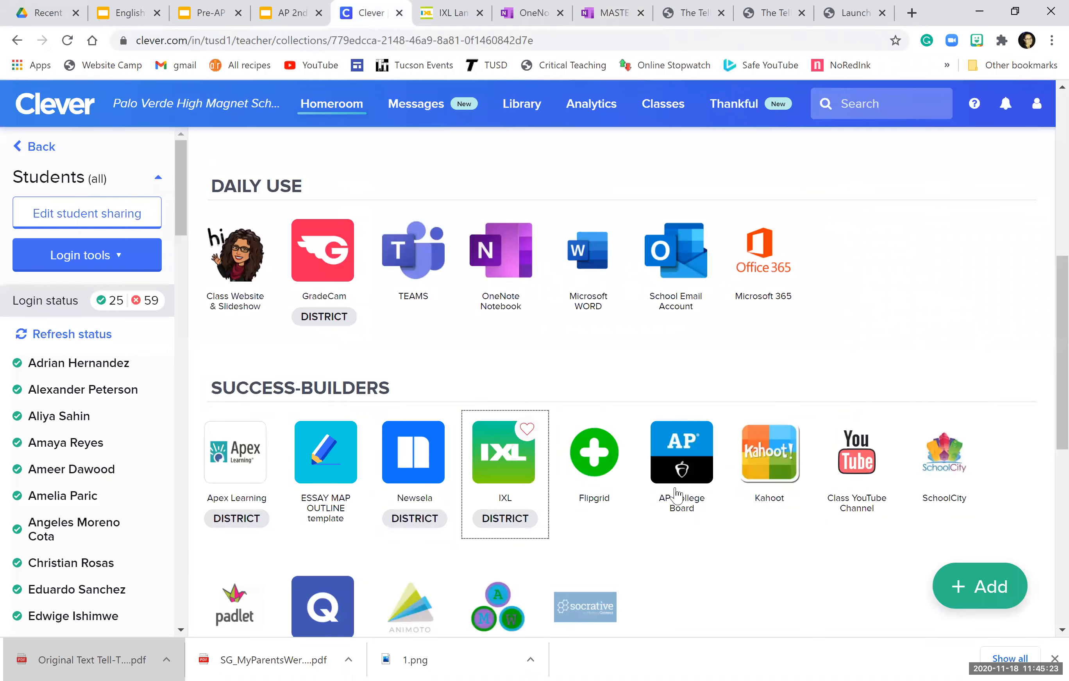
click(588, 277)
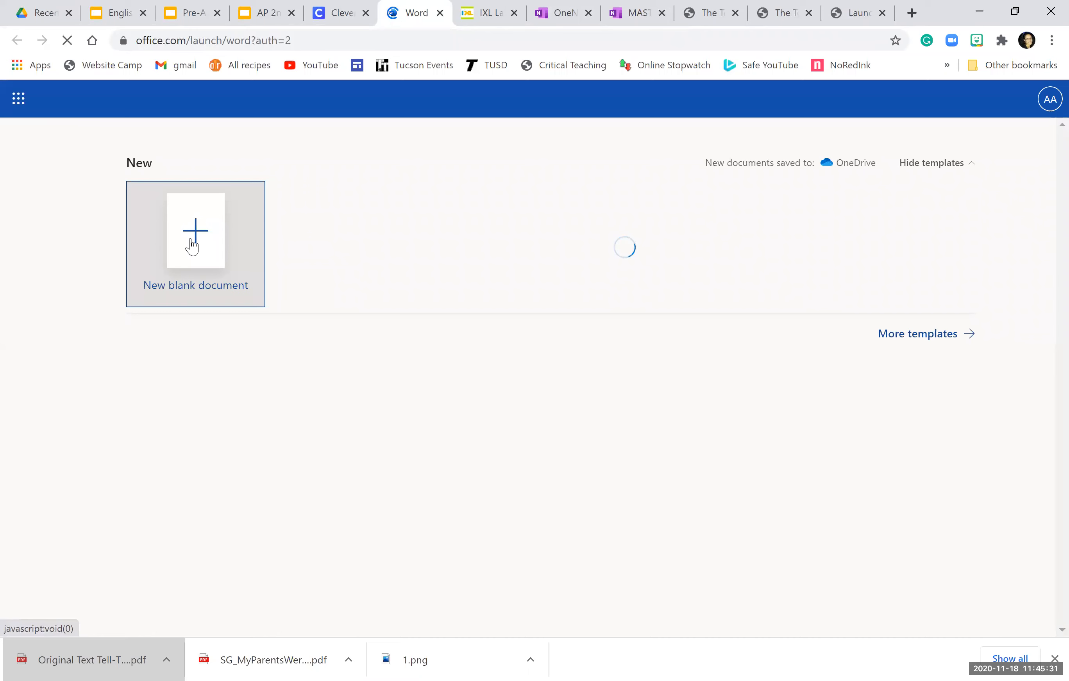
Step: Create a new blank Word document, Document5
click(210, 235)
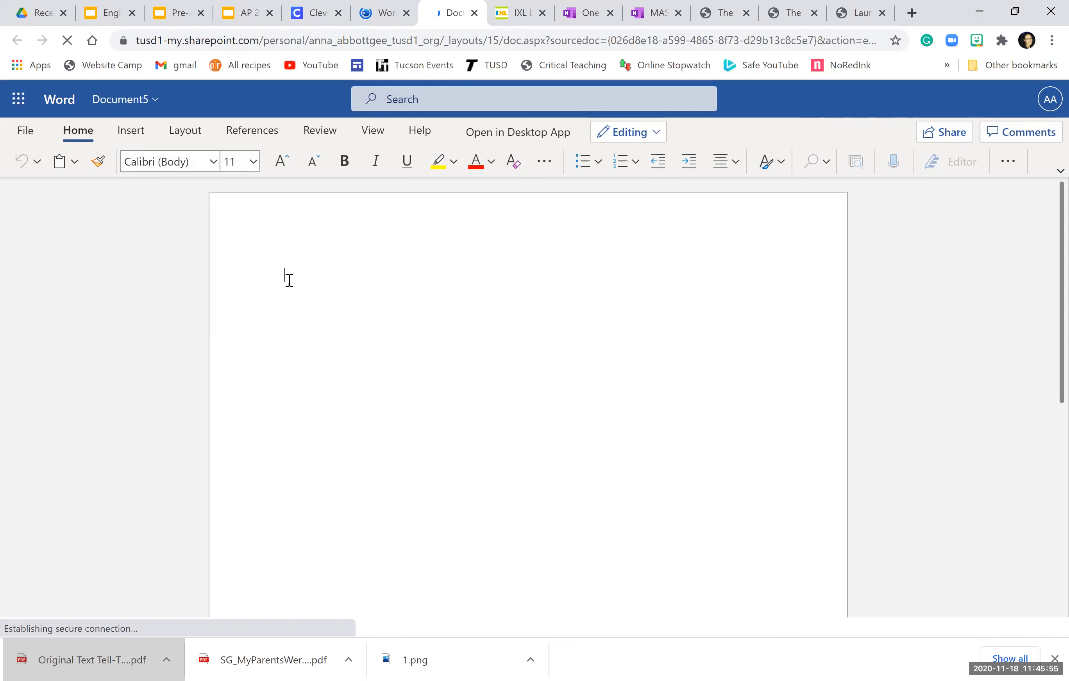
right_click(285, 281)
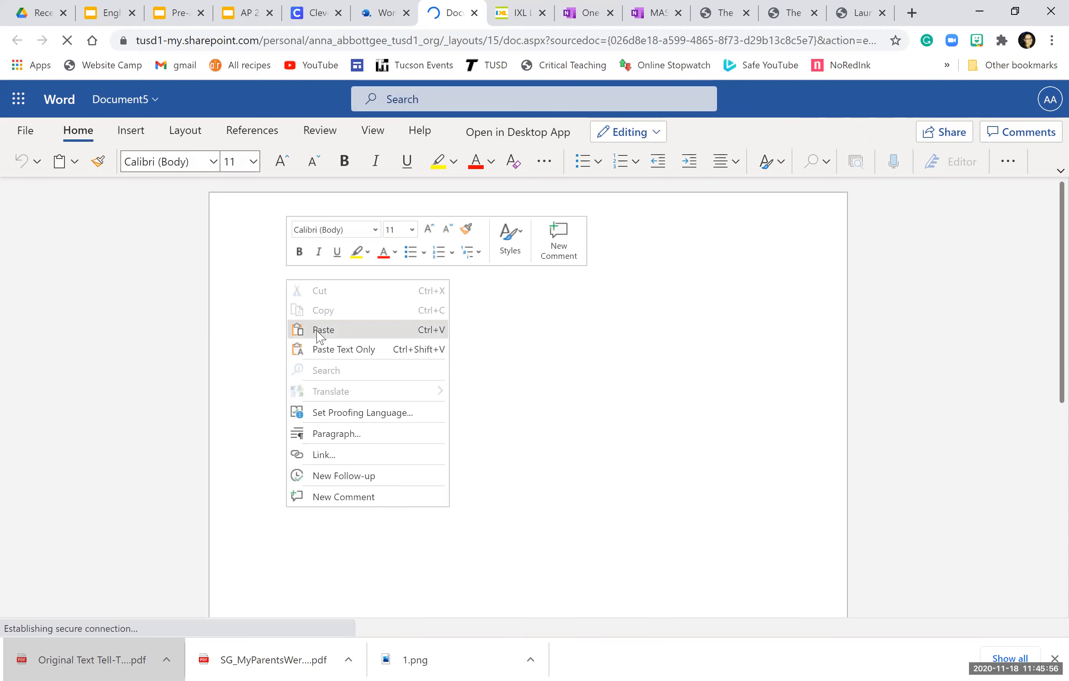
Step: Paste the copied Marlow essay into Document5, filling two pages with 1,102 words
click(282, 271)
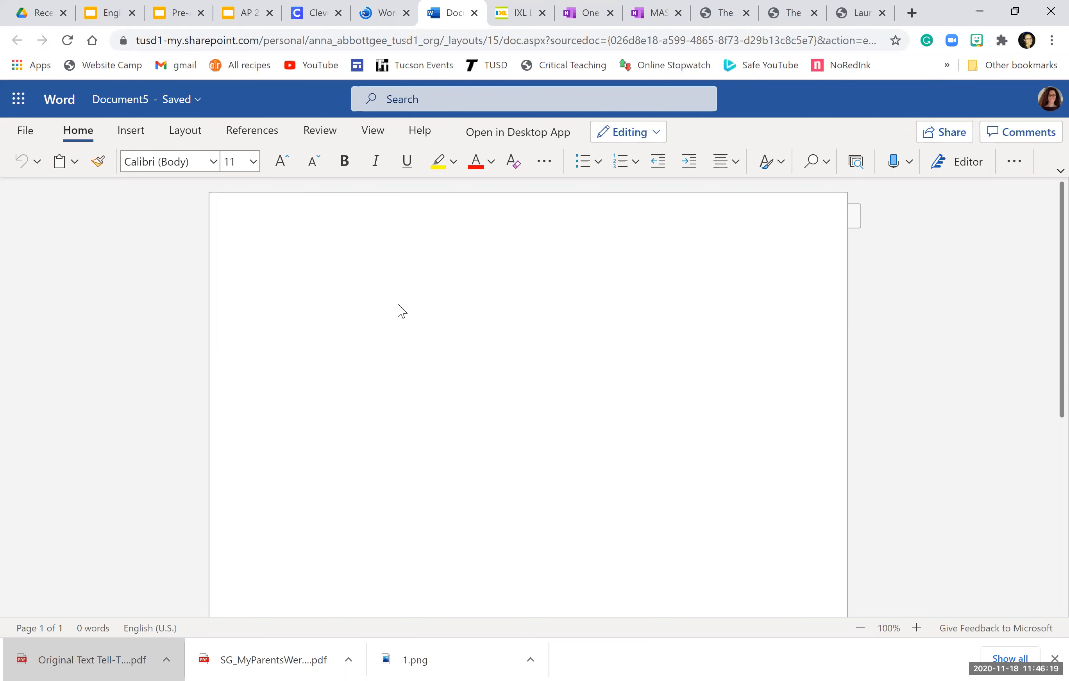
key(ctrl+v)
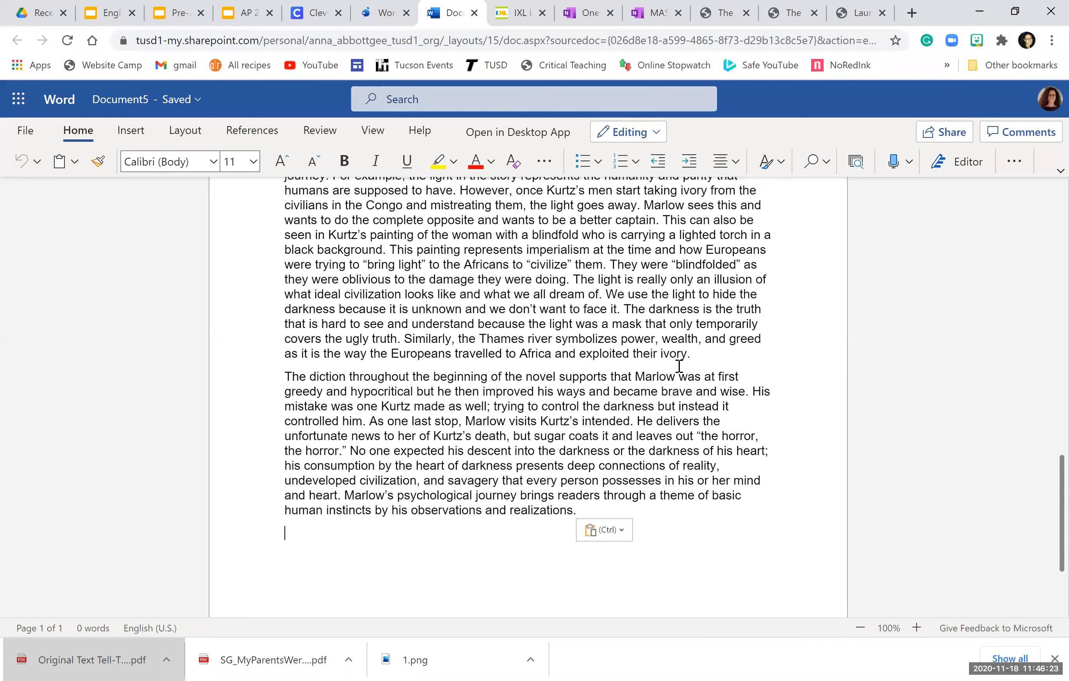
scroll(628, 386, up, 12)
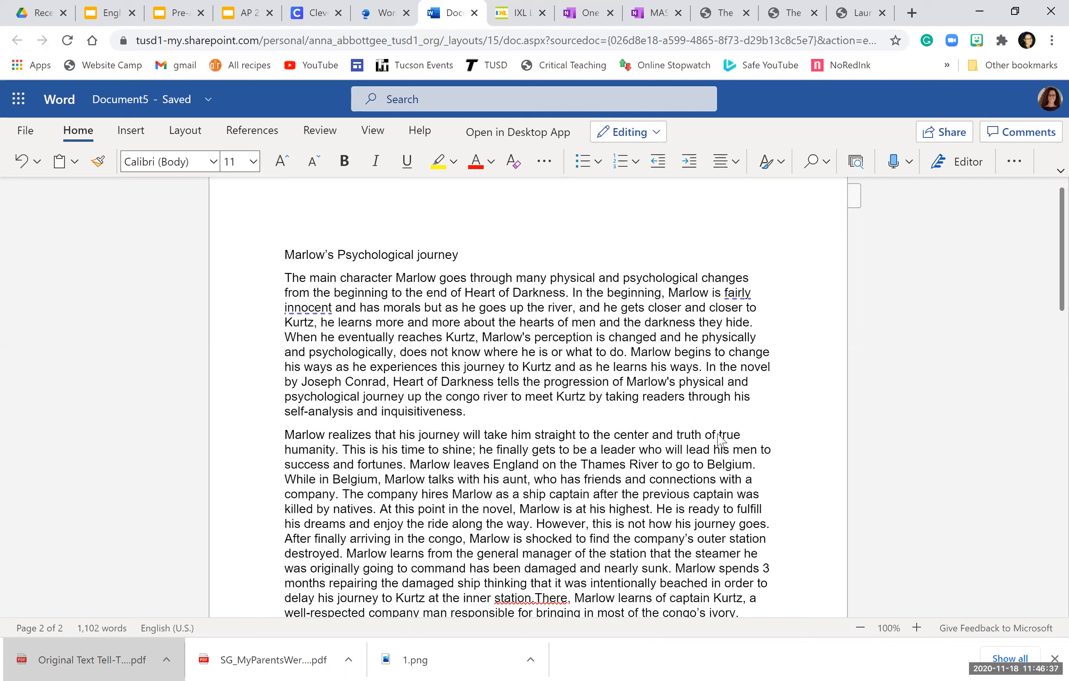
Step: Format the whole essay, title included, in Times New Roman at 12 pt
key(ctrl+a)
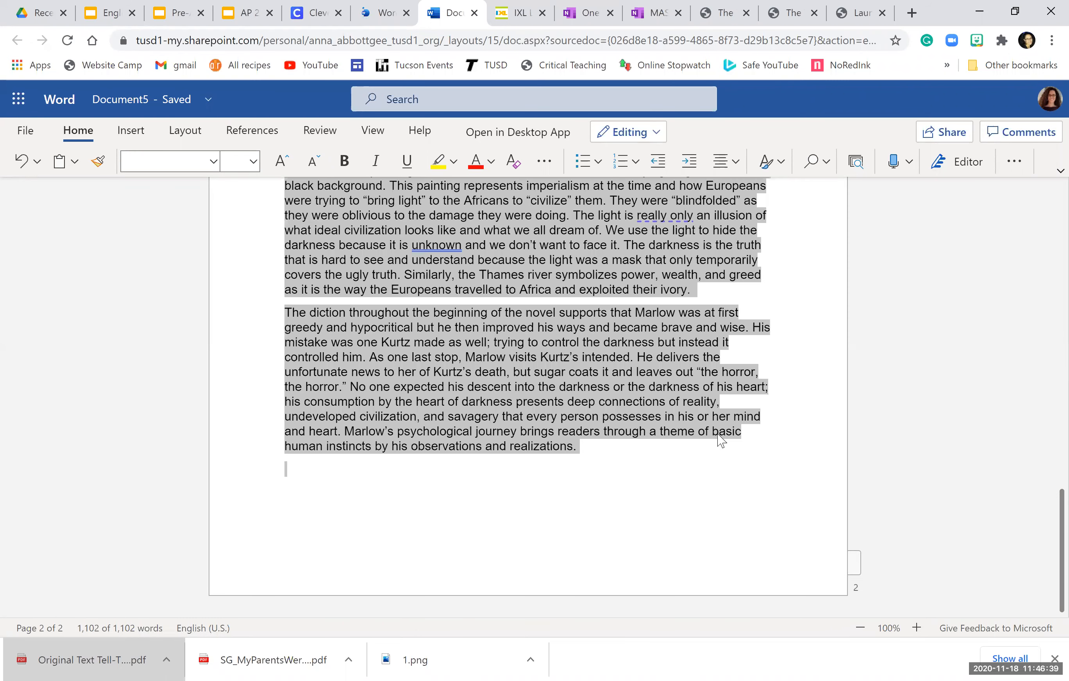
scroll(721, 440, up, 10)
scroll(720, 440, up, 4)
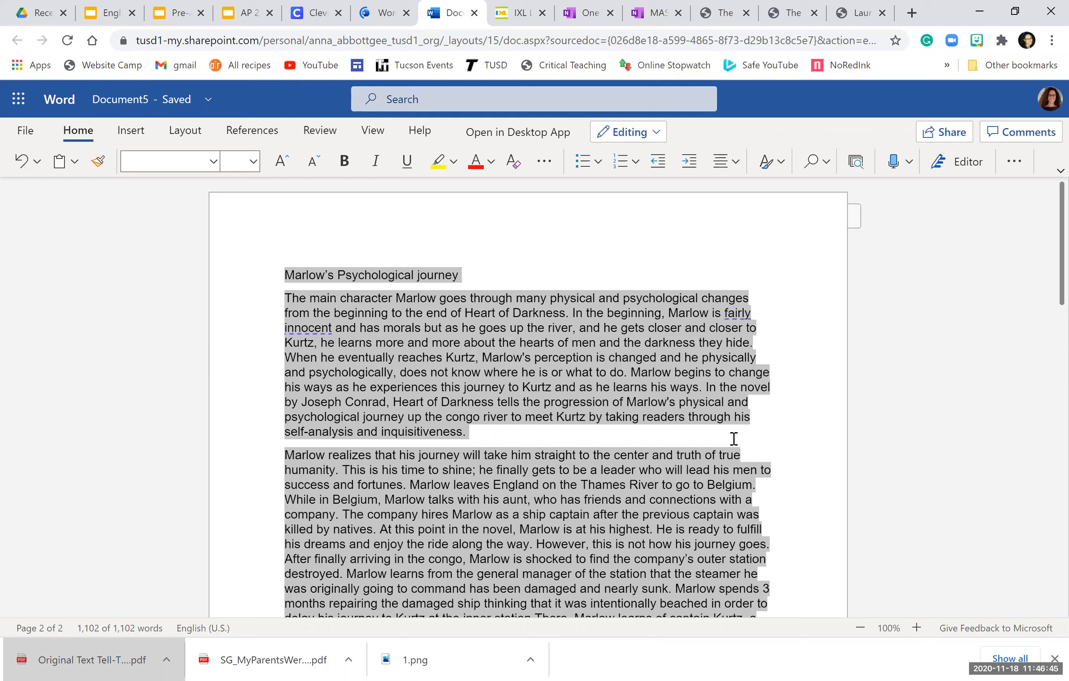
click(213, 166)
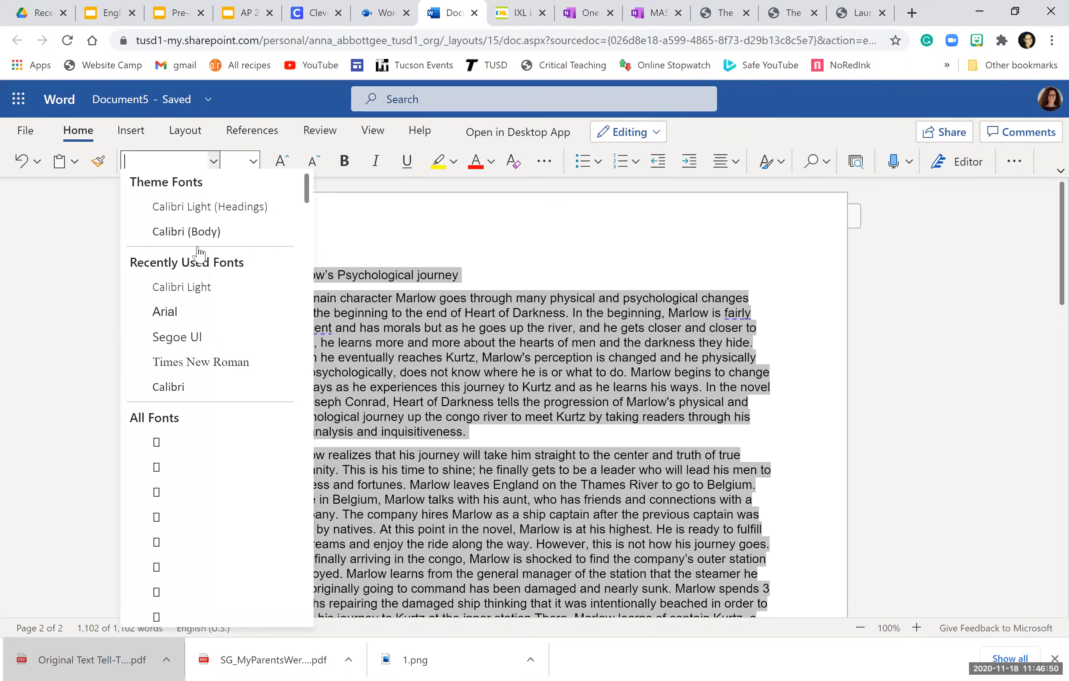
click(206, 367)
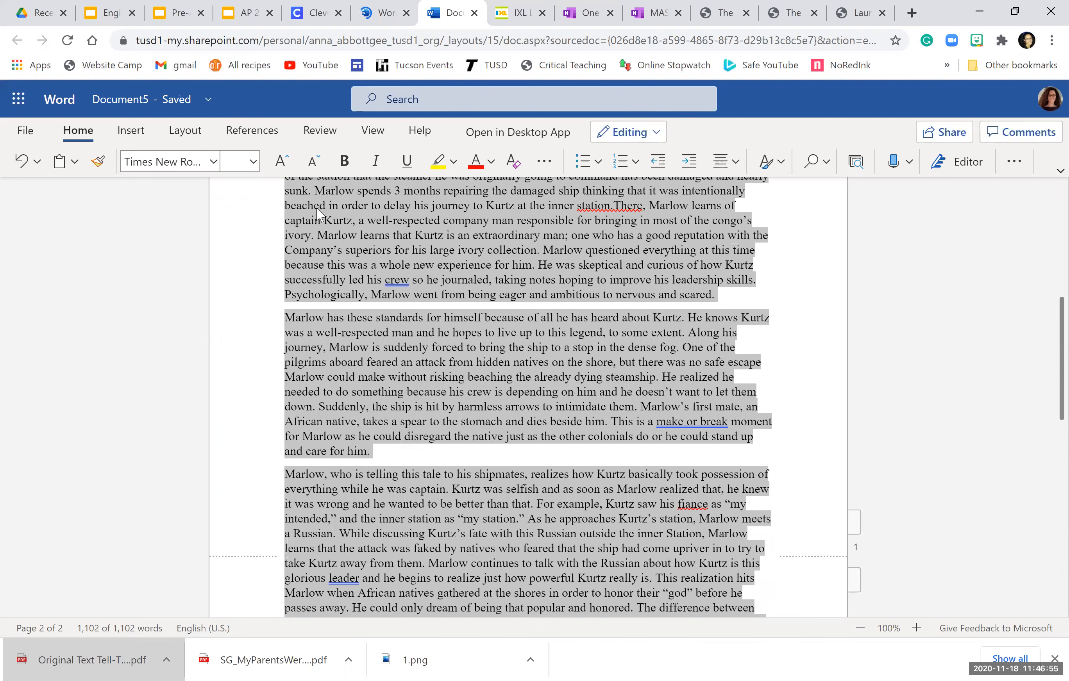
click(253, 162)
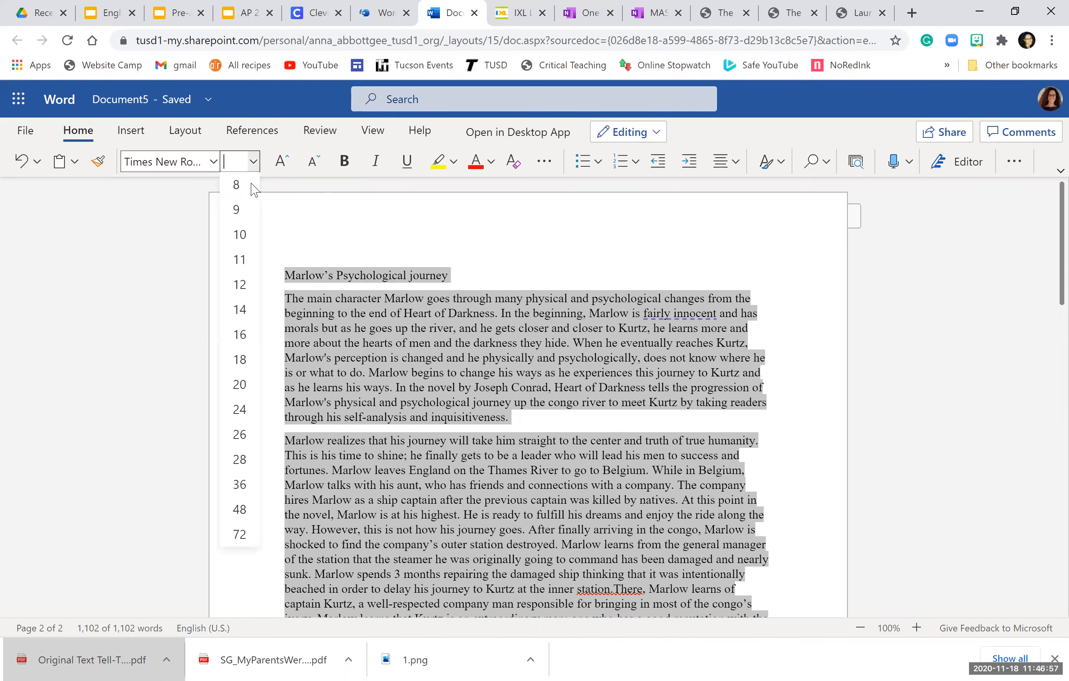
click(238, 290)
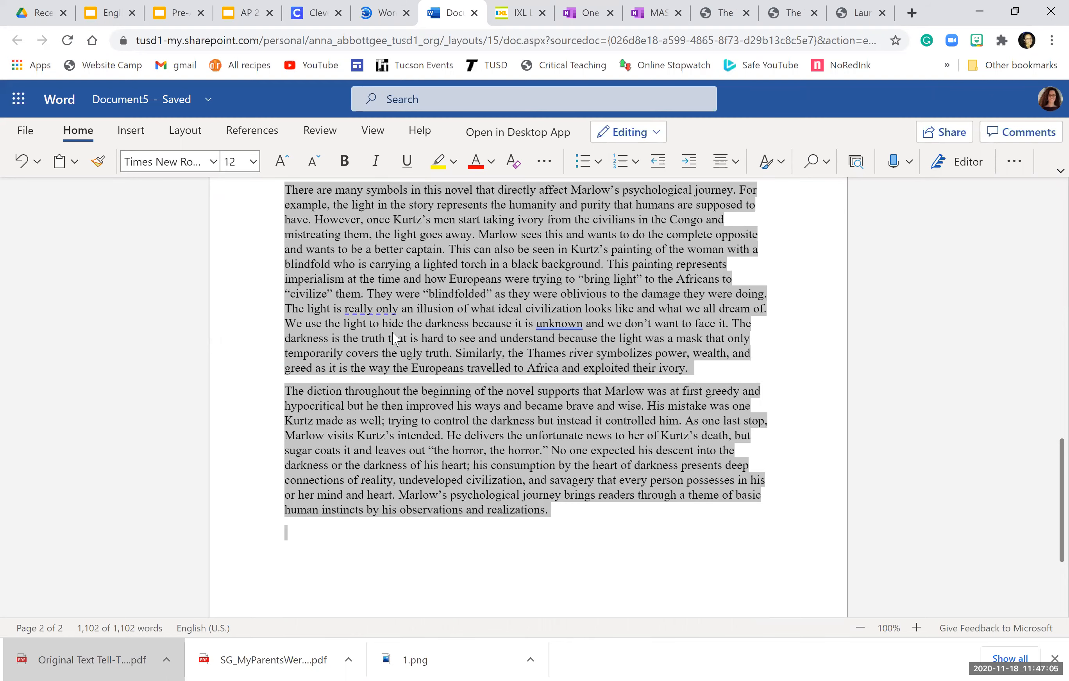
scroll(394, 339, up, 5)
scroll(549, 495, up, 5)
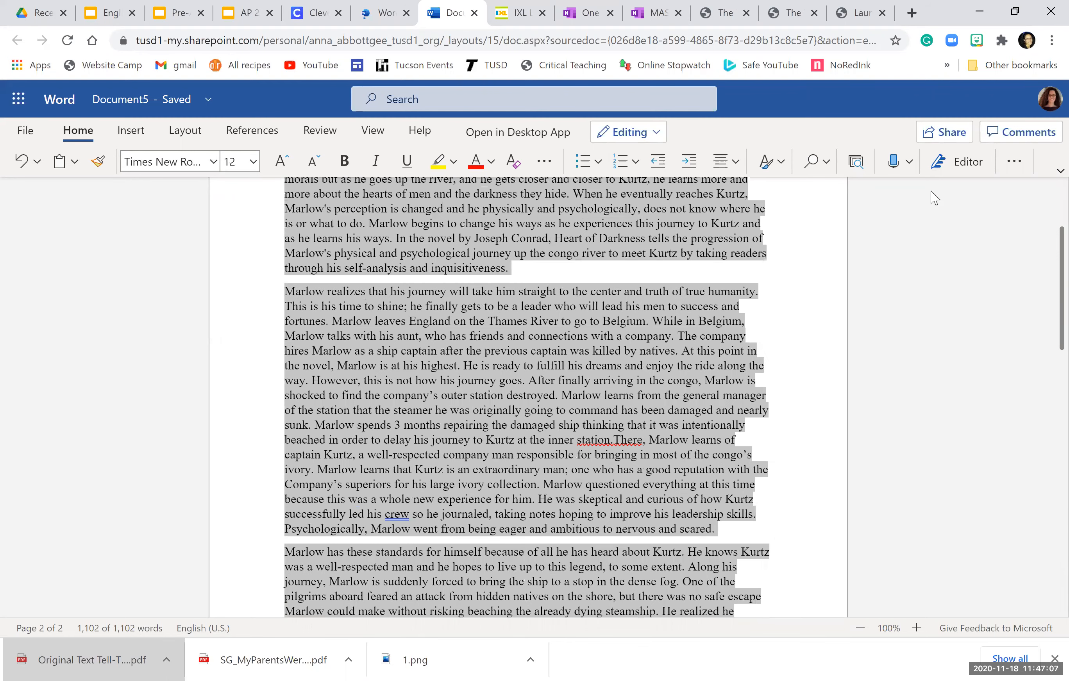
scroll(935, 198, up, 3)
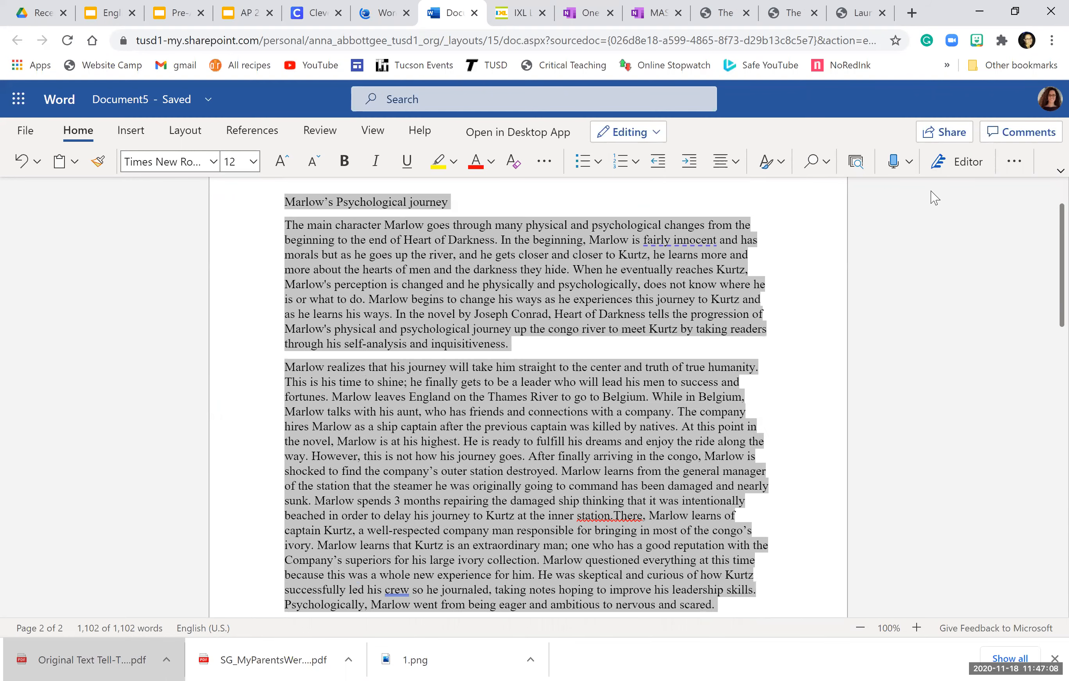
Step: Set line spacing to 2 for the whole essay and remove space after paragraphs
click(1013, 163)
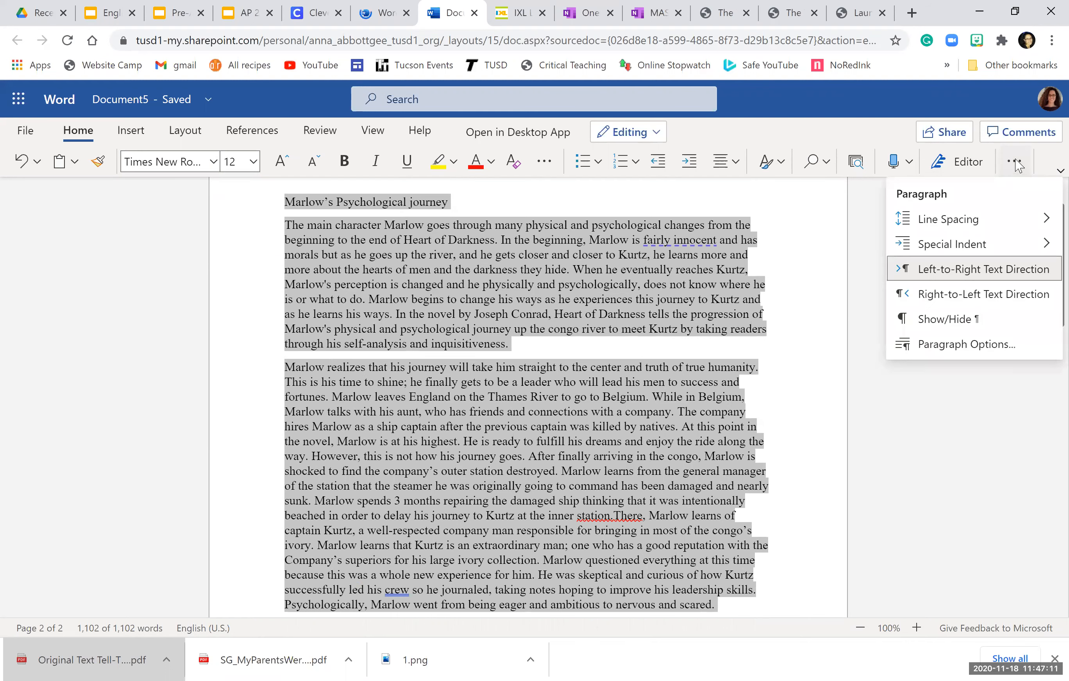
mouse_move(1011, 220)
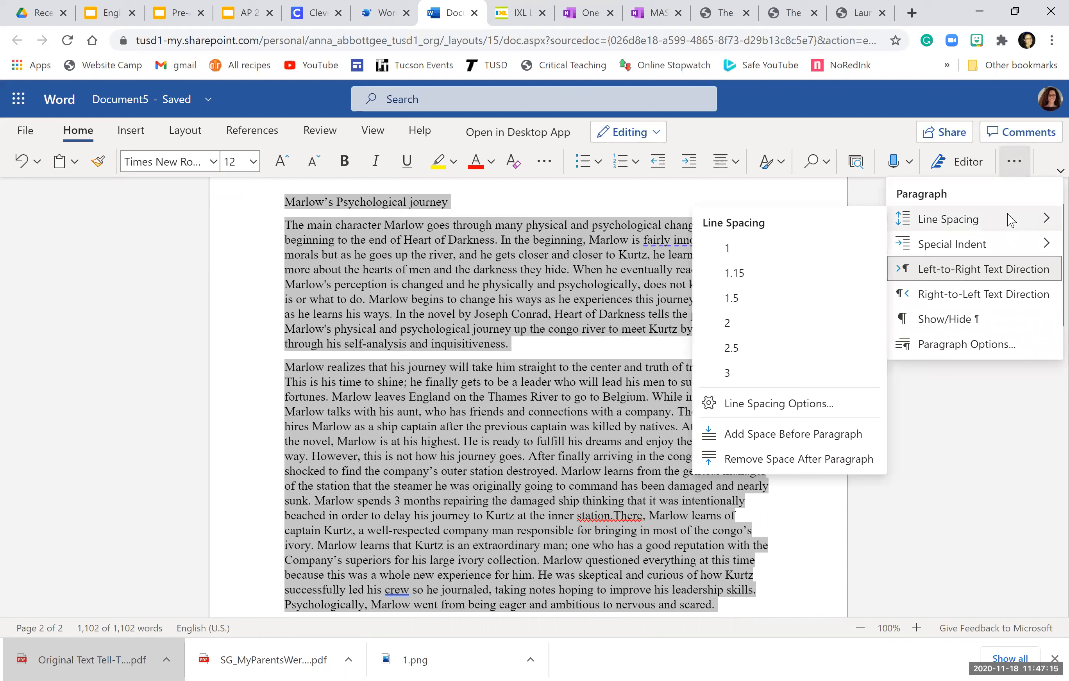
click(725, 327)
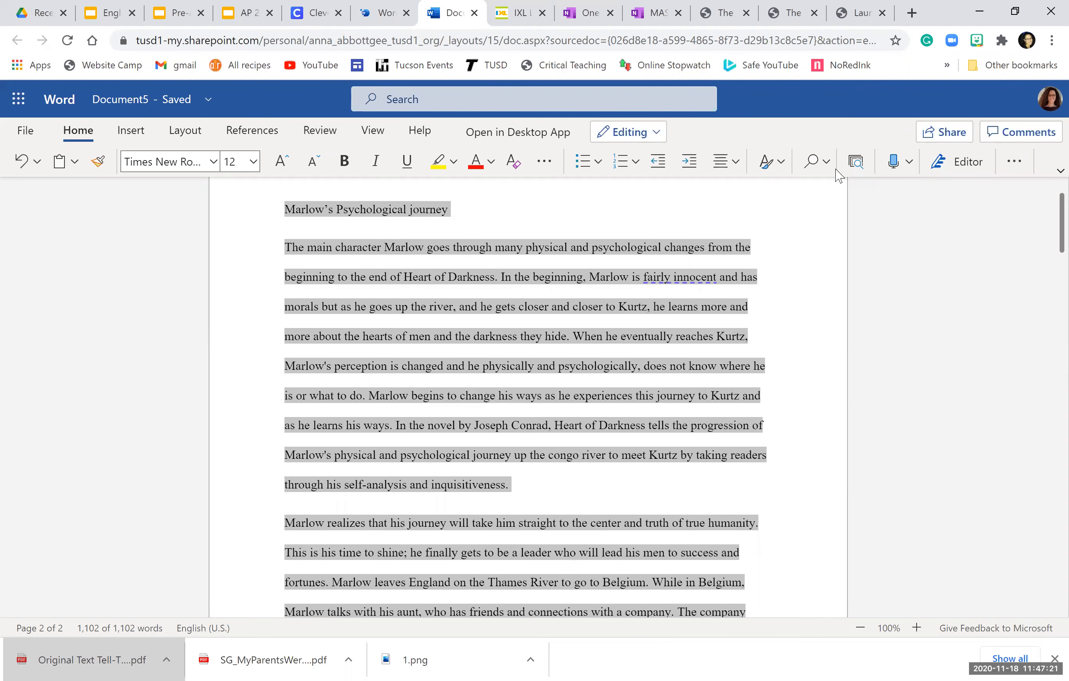
click(1013, 166)
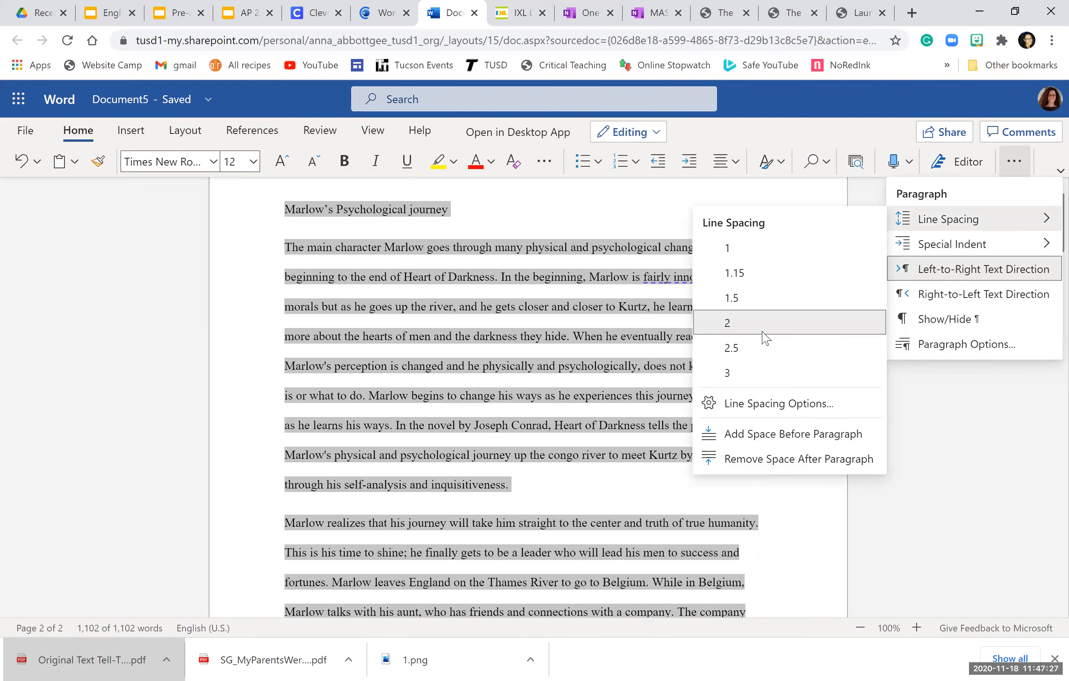
click(765, 459)
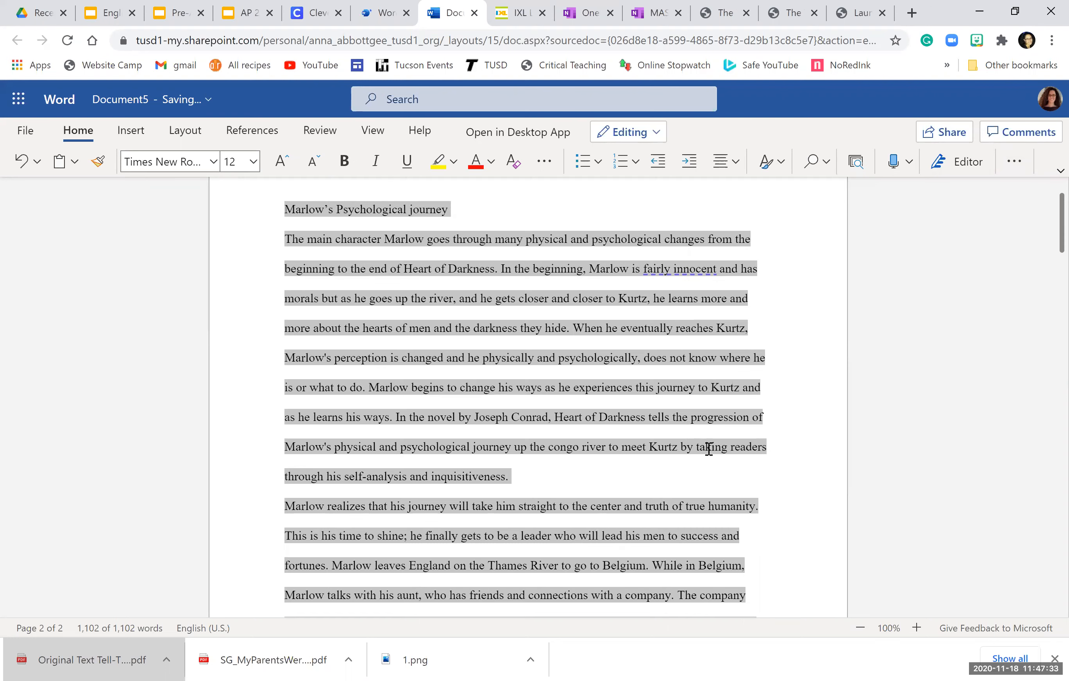
click(590, 474)
scroll(590, 475, up, 2)
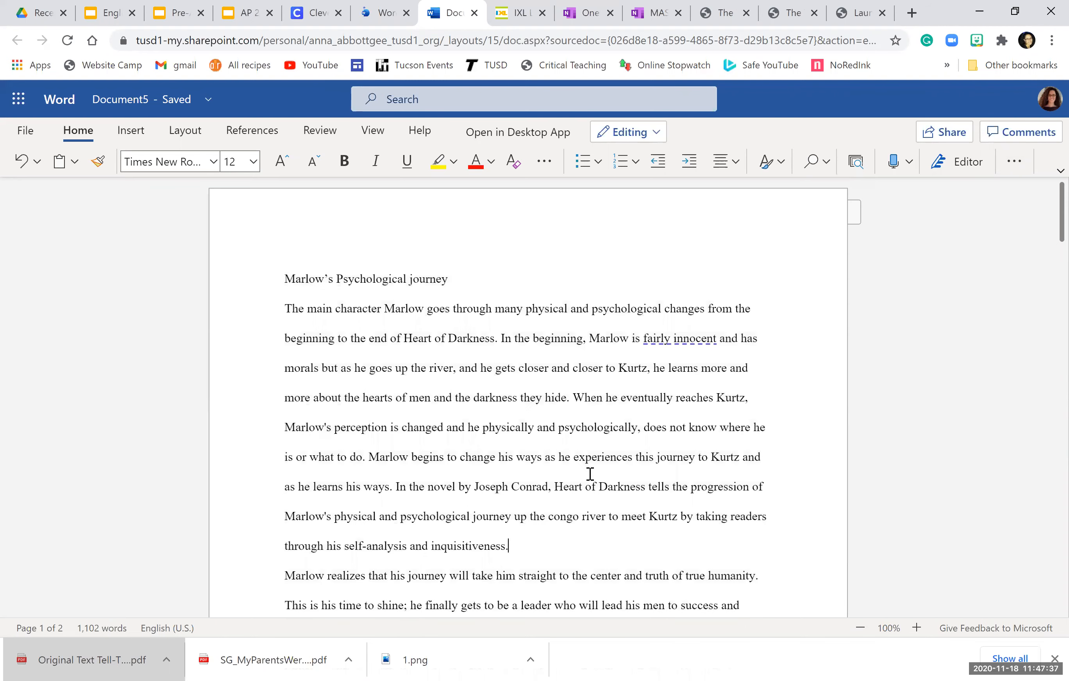
Step: Indent the first lines of "The main character…", "Marlow realizes…" and "Marlow has these standards…"
click(286, 314)
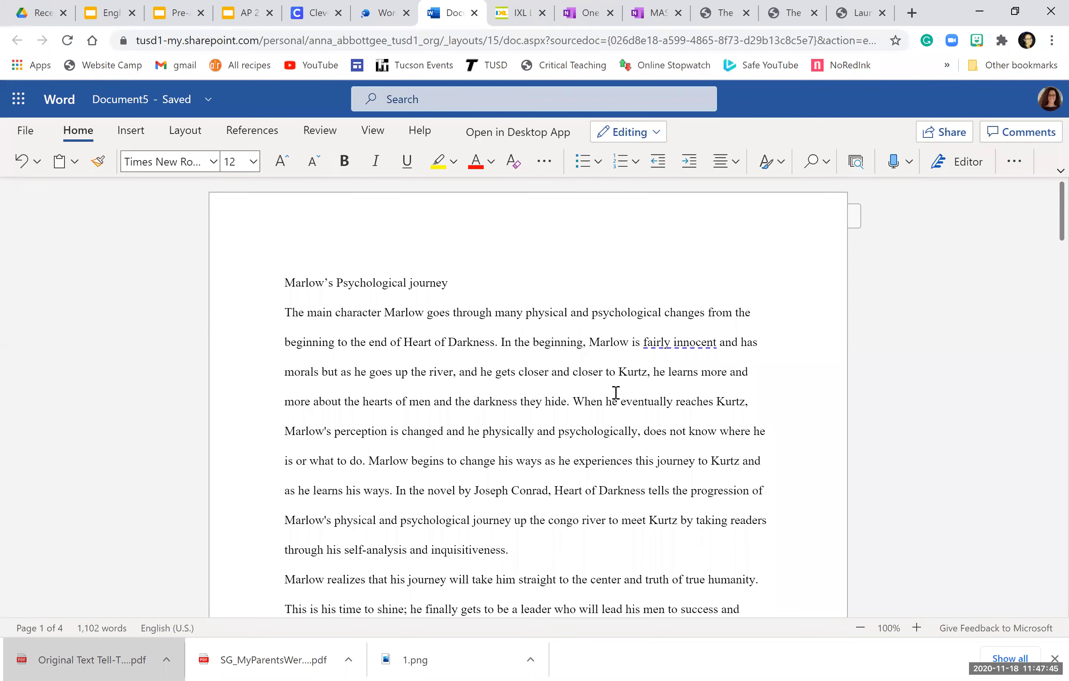
key(Tab)
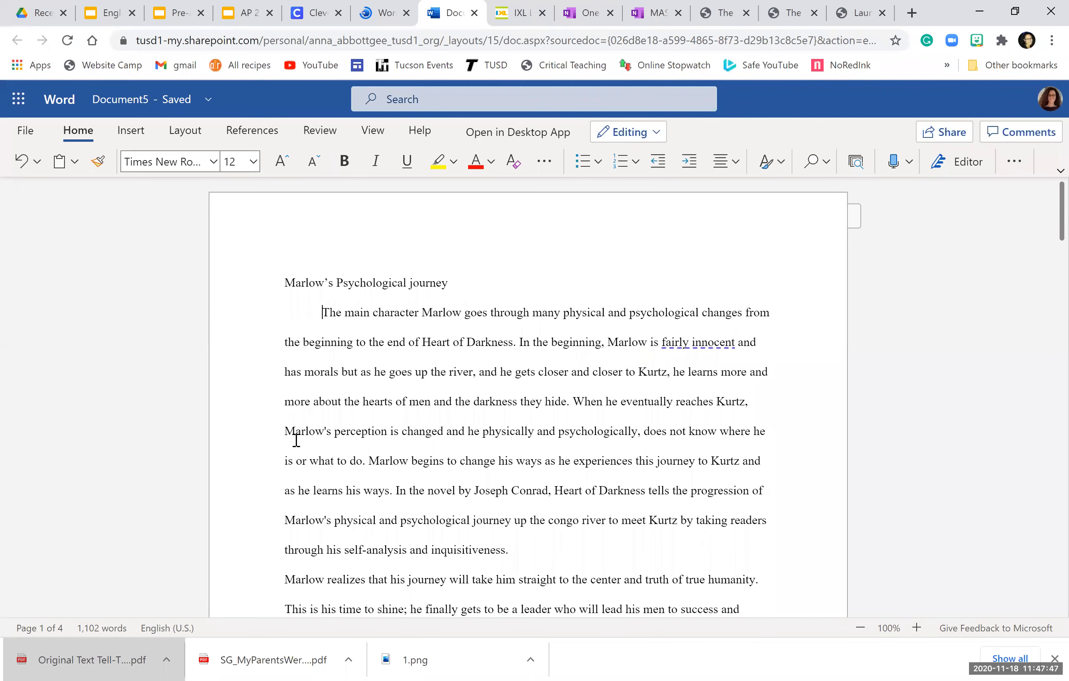
scroll(296, 438, down, 5)
click(286, 345)
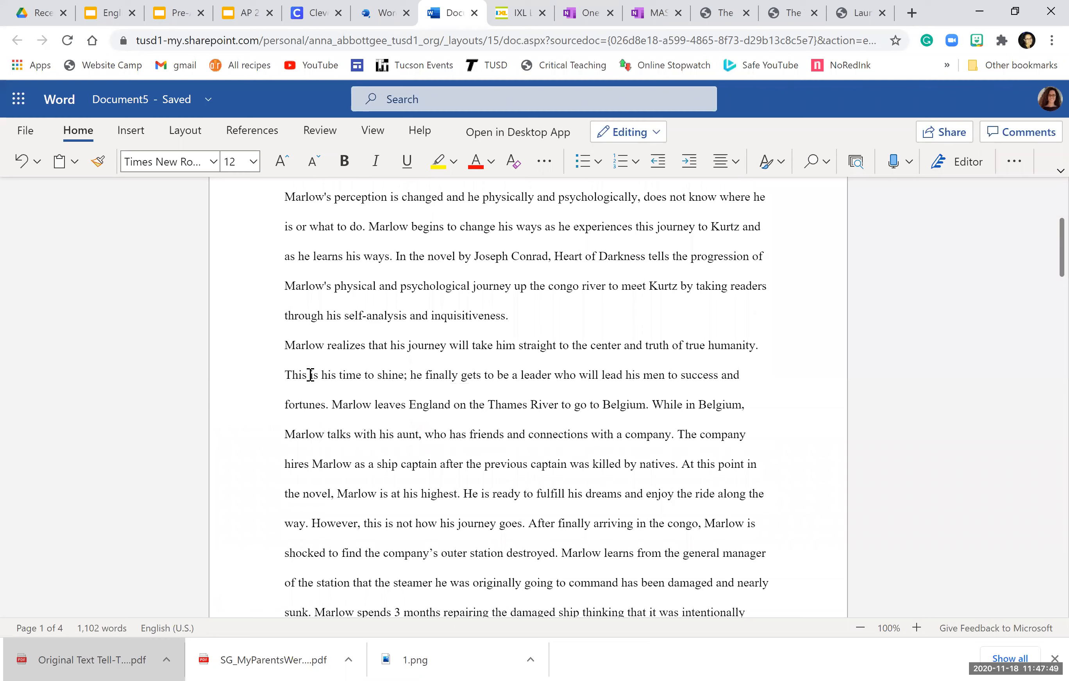
key(Tab)
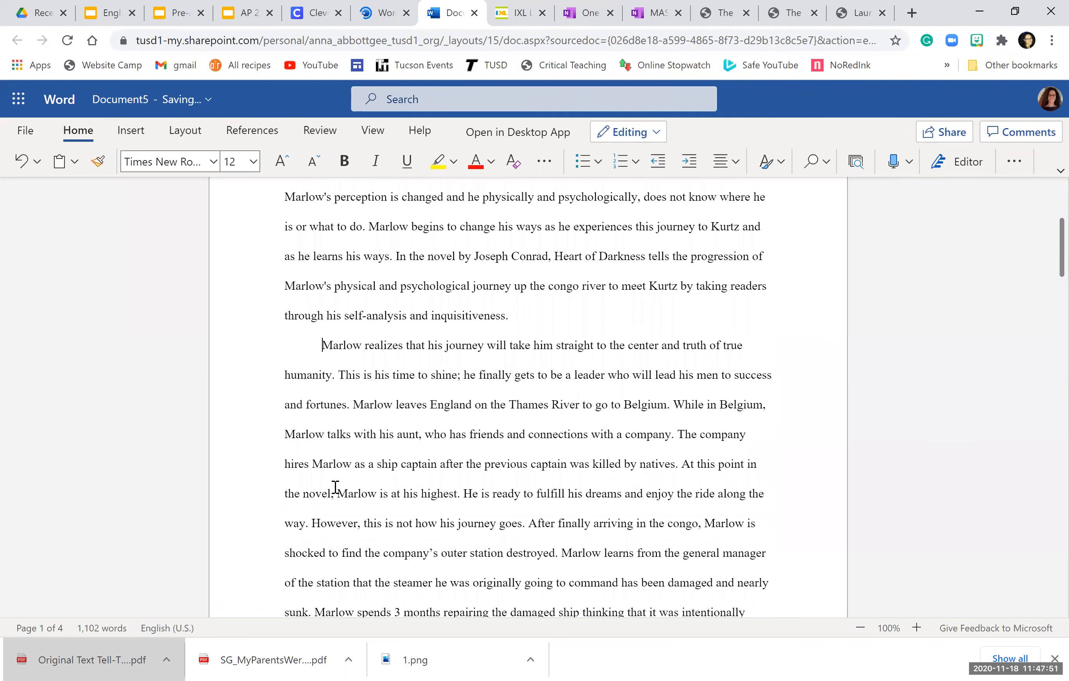
scroll(297, 492, down, 3)
scroll(297, 493, down, 2)
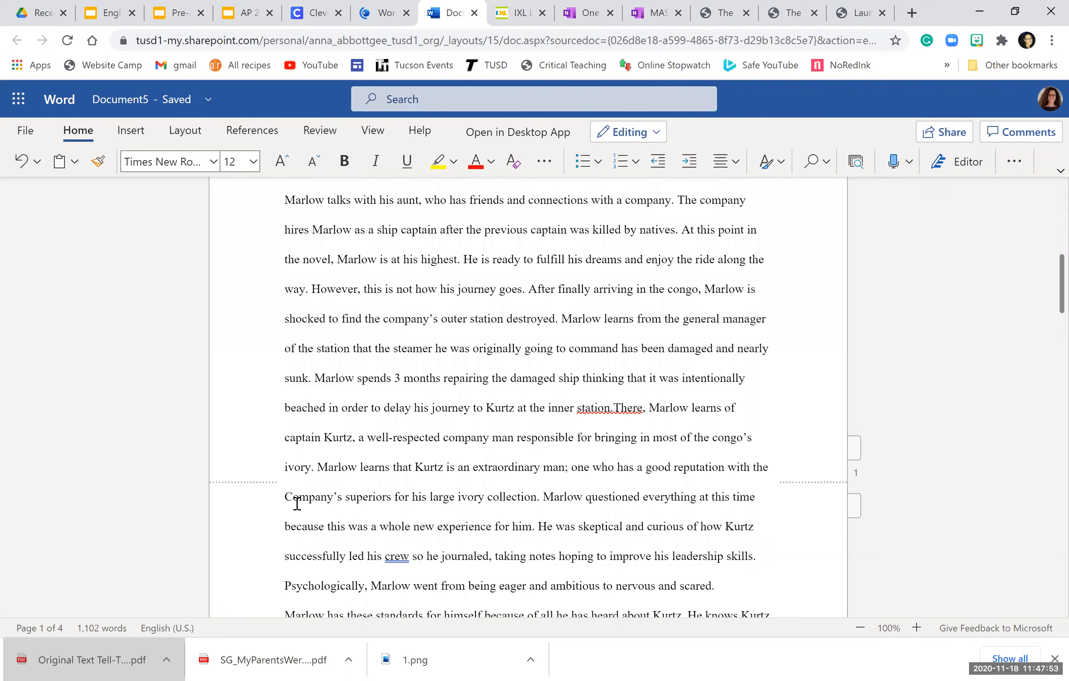
scroll(295, 492, down, 2)
click(286, 536)
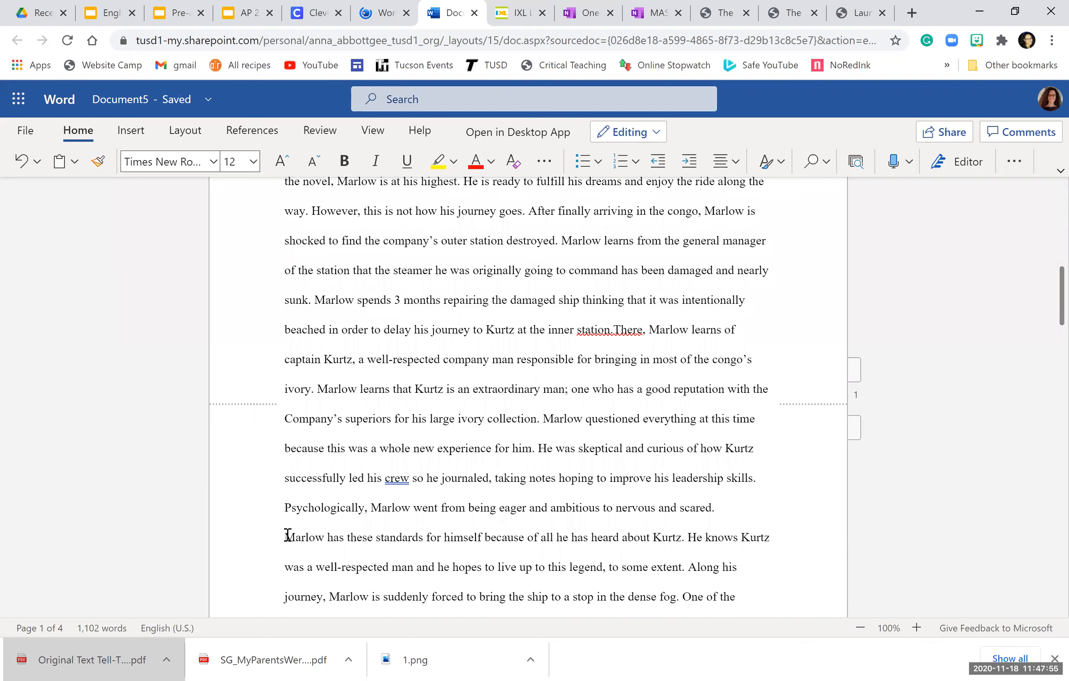
key(Tab)
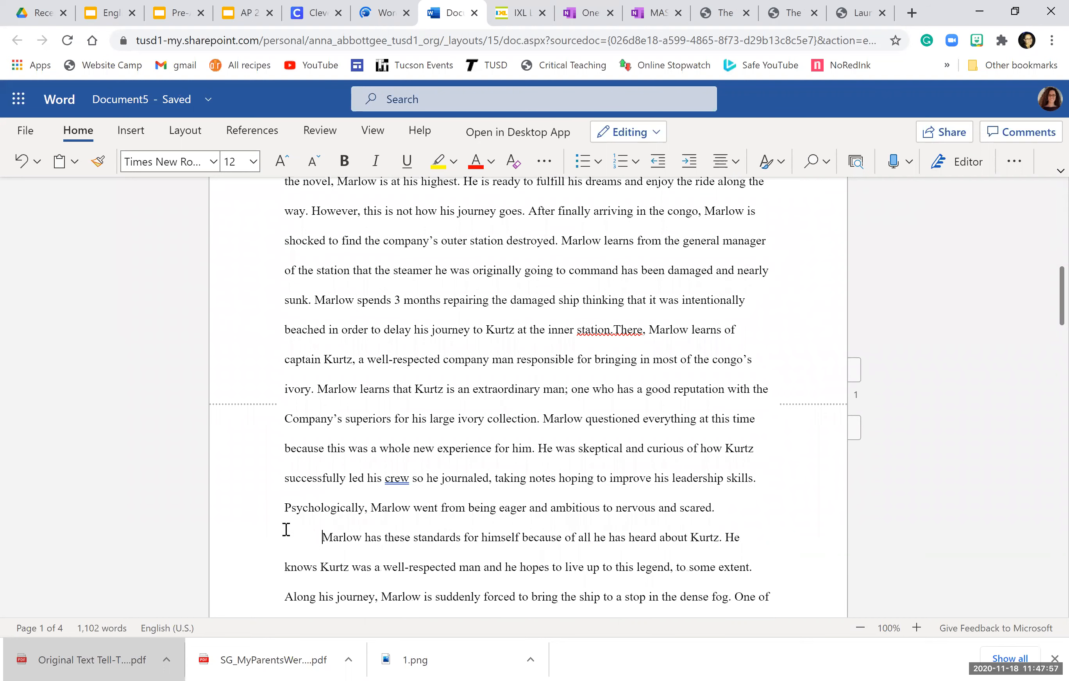
Step: Indent the first lines of "Marlow, who is telling this tale…", "There are many symbols…" and "The diction throughout…"
scroll(286, 528, down, 5)
scroll(286, 521, down, 1)
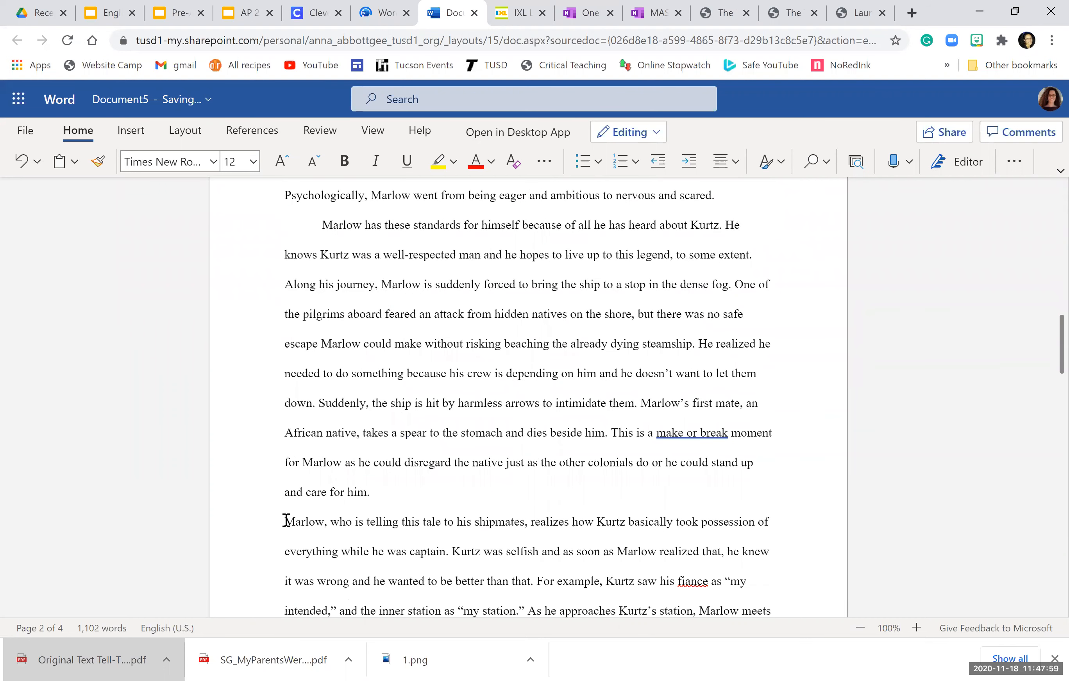
click(286, 522)
key(Tab)
scroll(287, 407, down, 8)
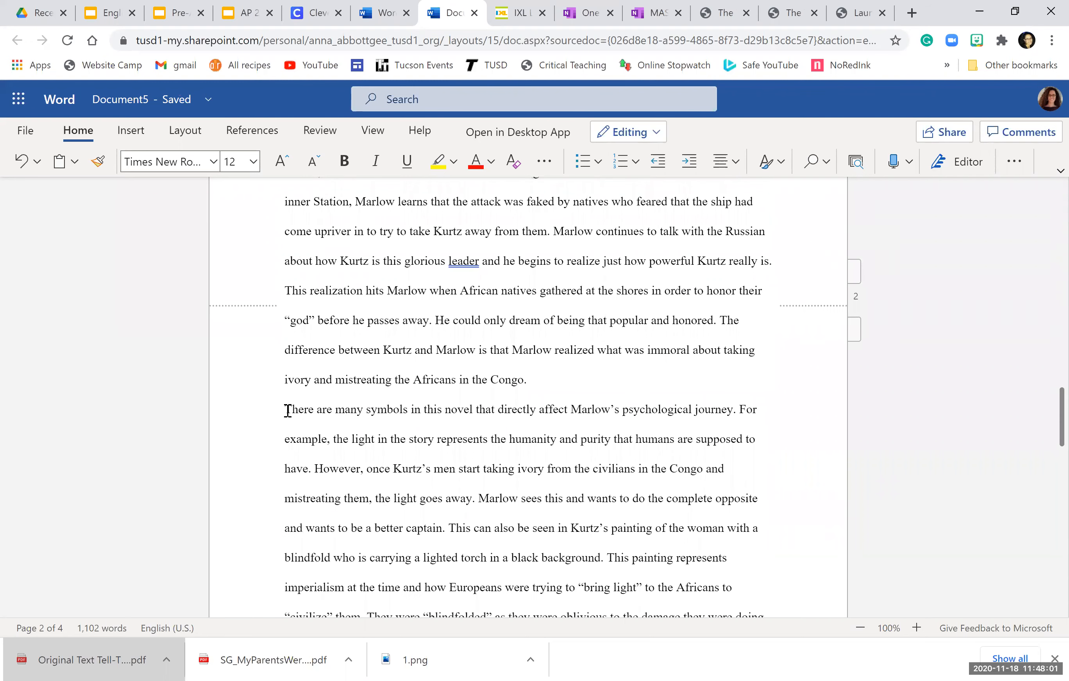
key(Tab)
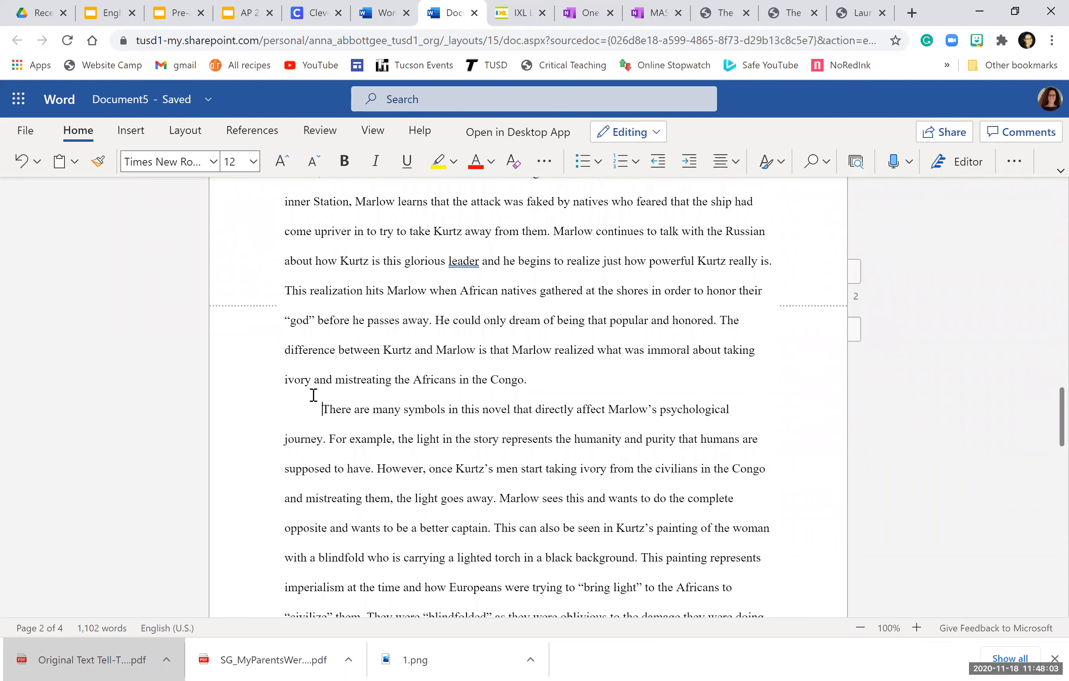
scroll(288, 407, down, 7)
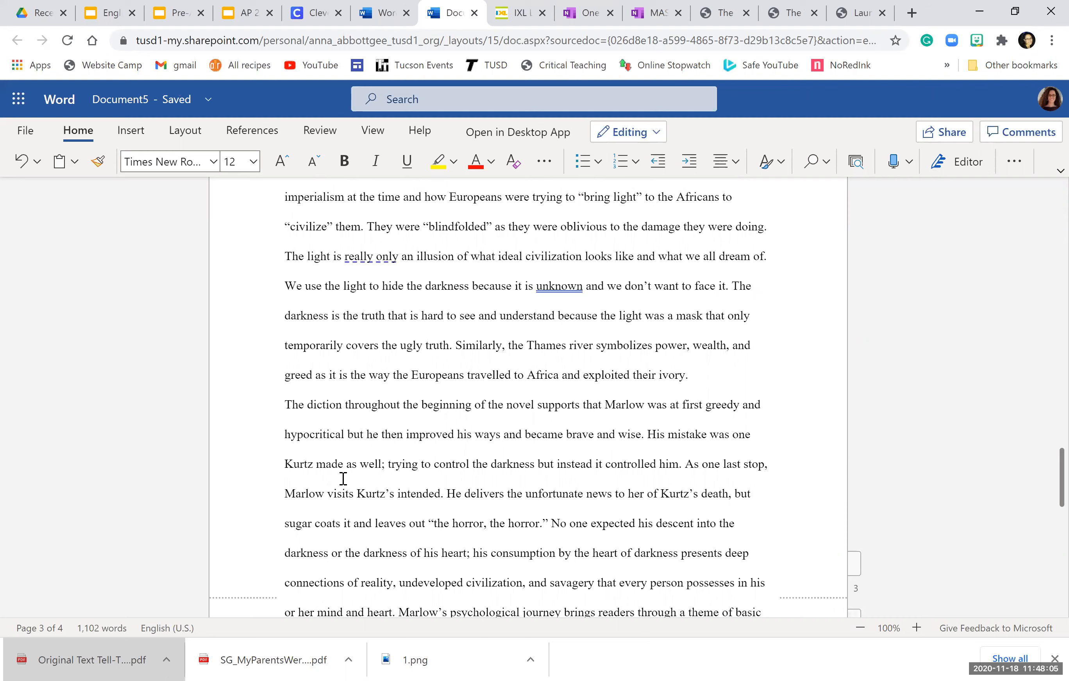
key(Tab)
scroll(382, 471, up, 6)
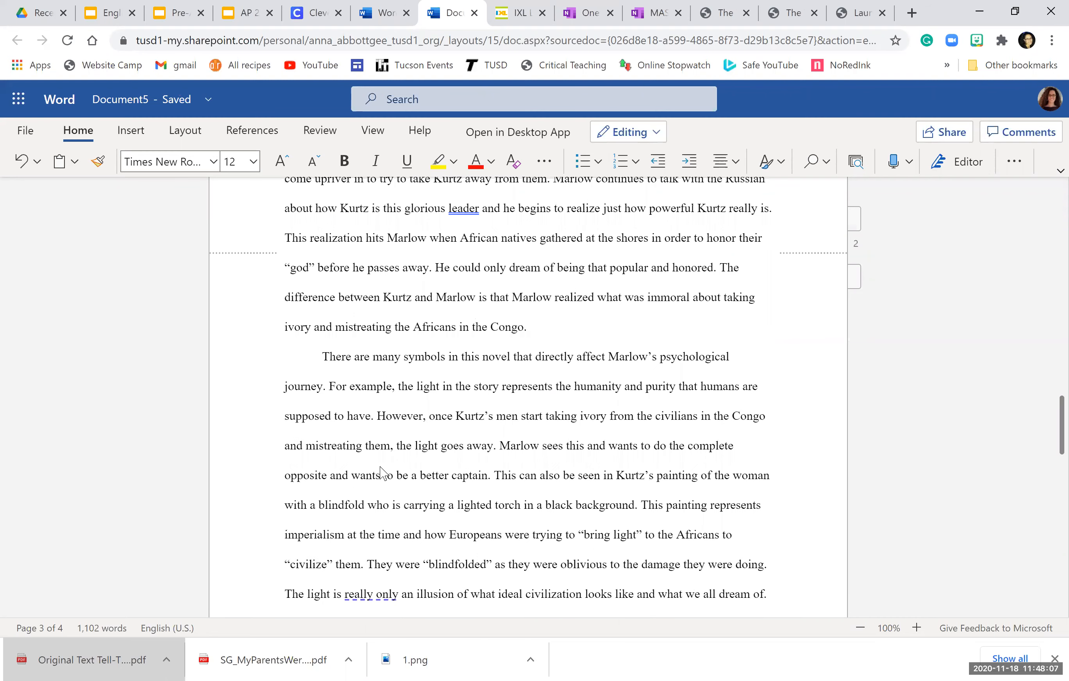
scroll(381, 471, up, 15)
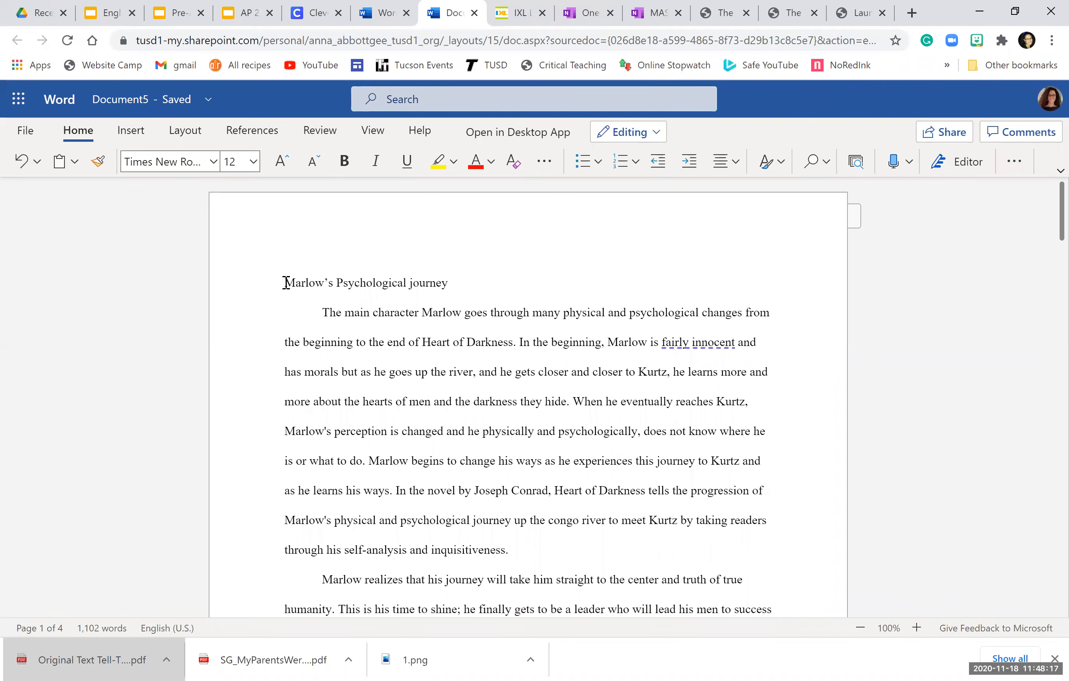
Step: Add heading lines: Roster Name, the student's name, Sophomore English 10, 18 November 2020
text(Roster )
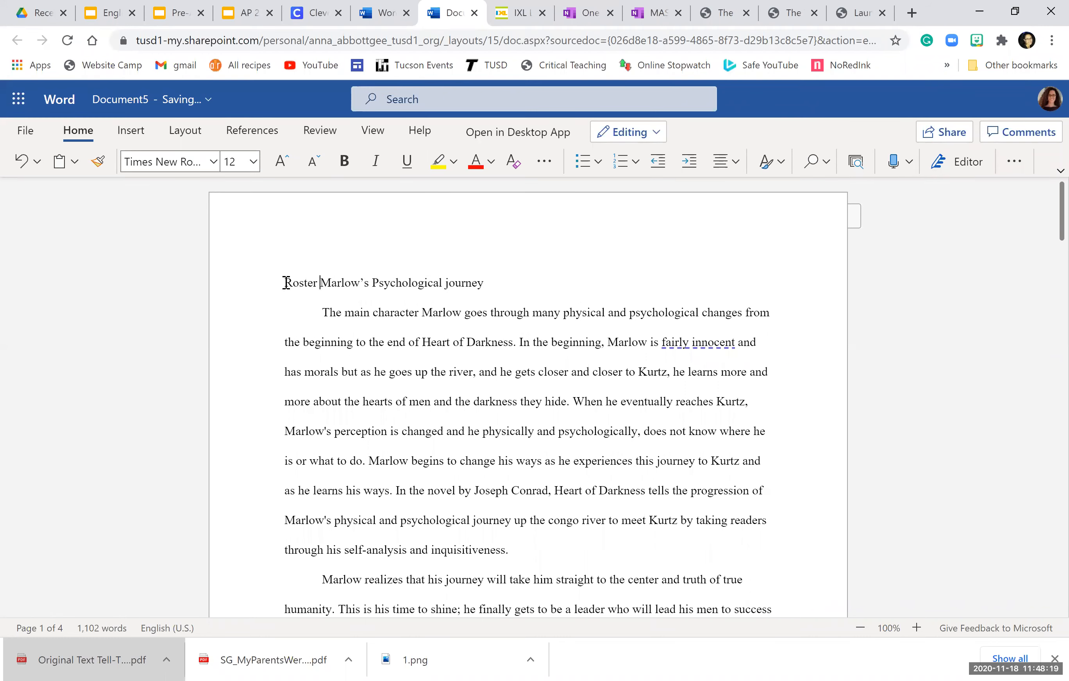
text(Name)
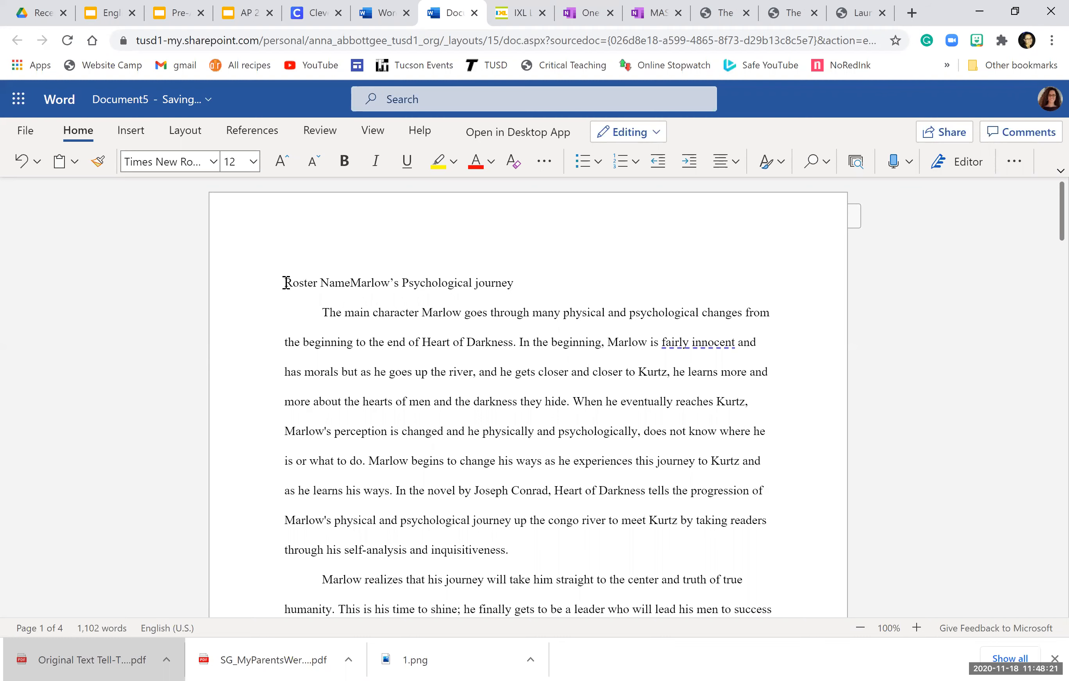
key(Return)
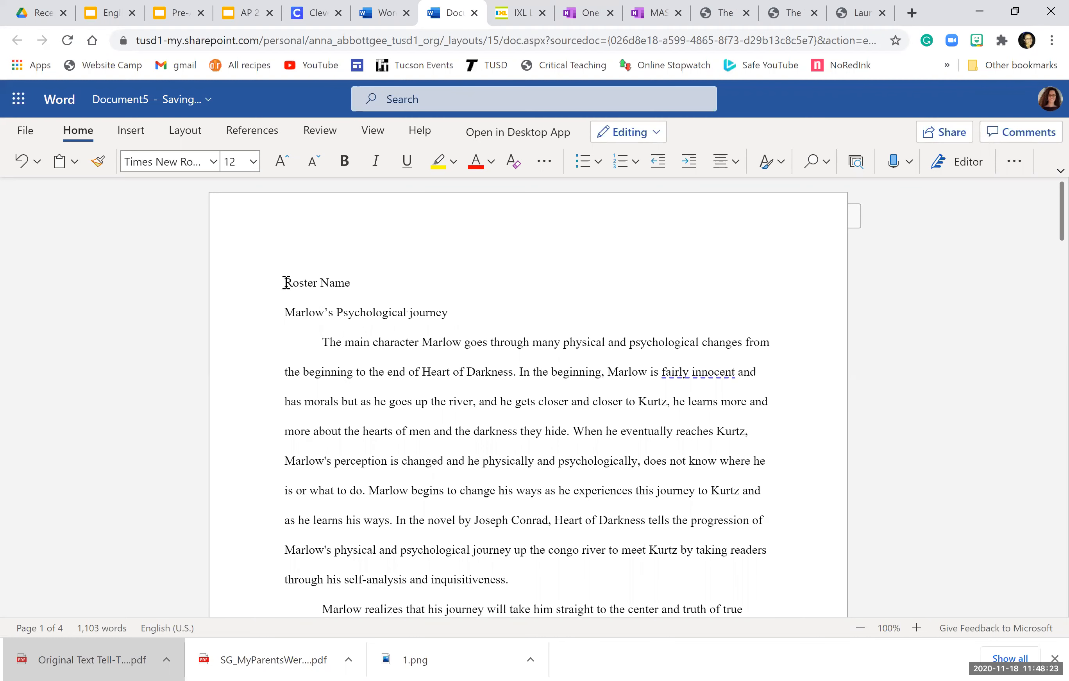
key(Return)
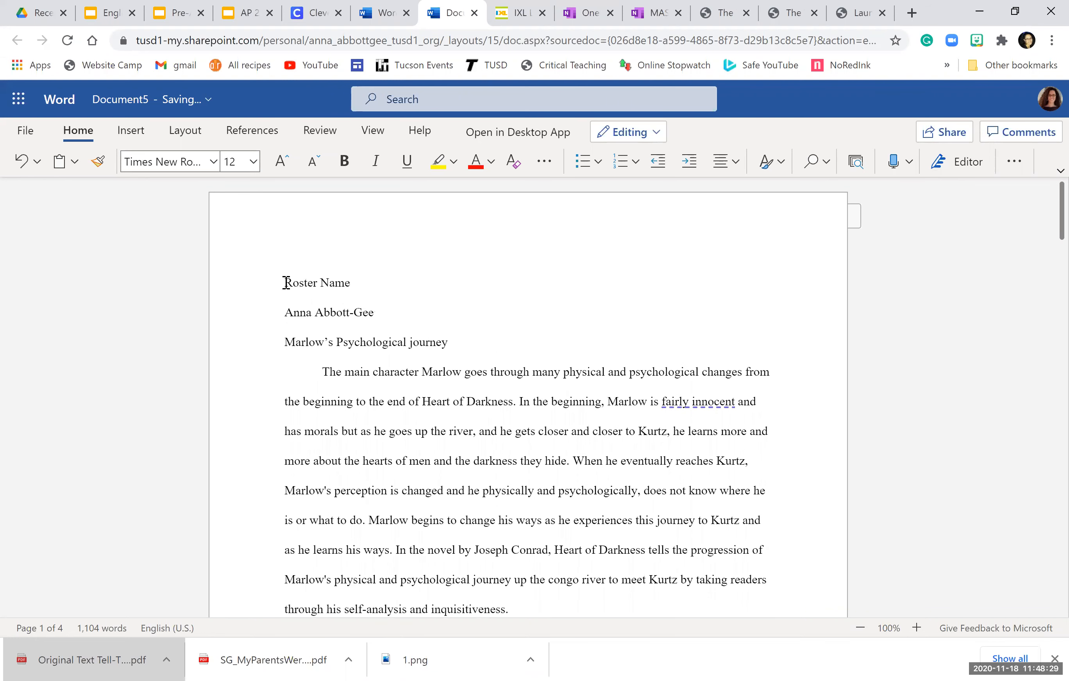
text(Sophomore)
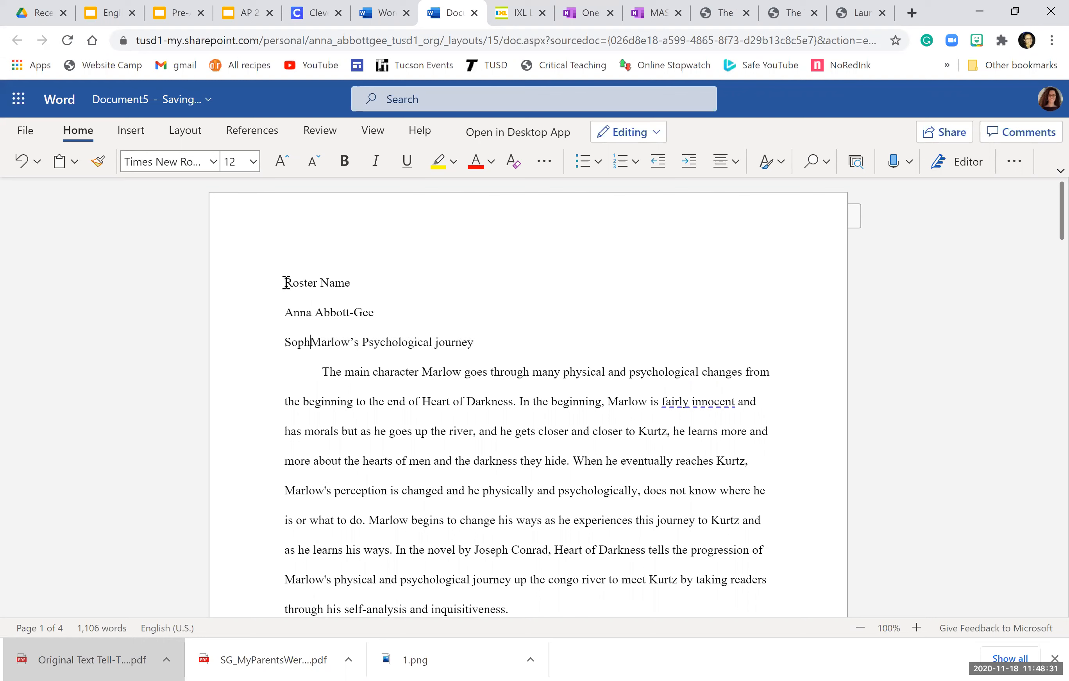
text( English)
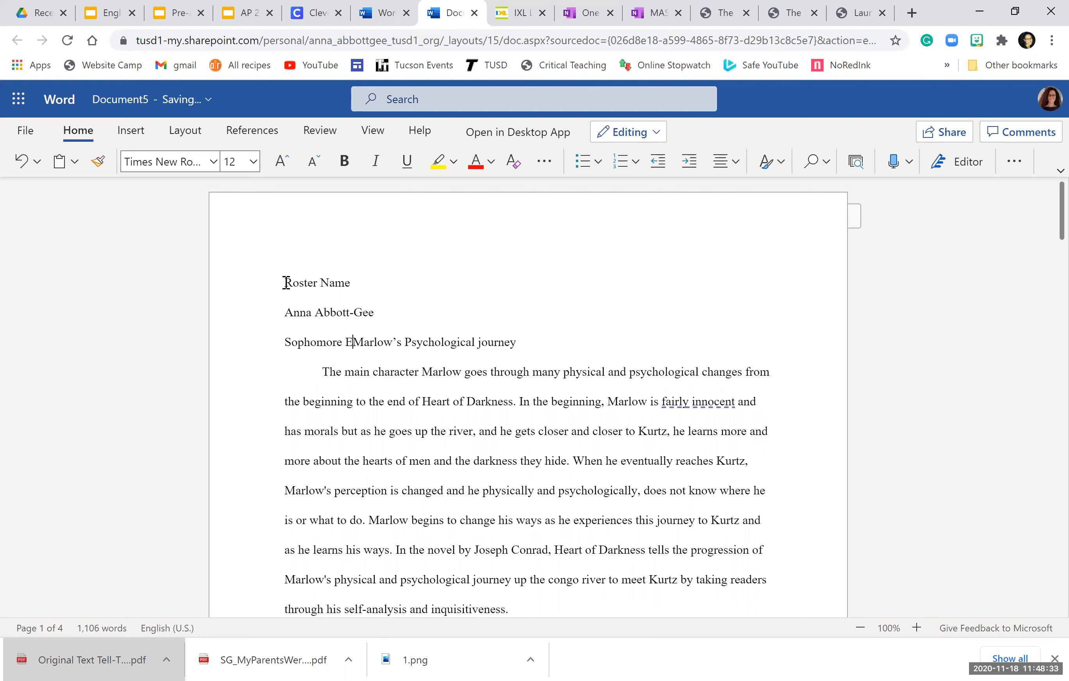
text( 10)
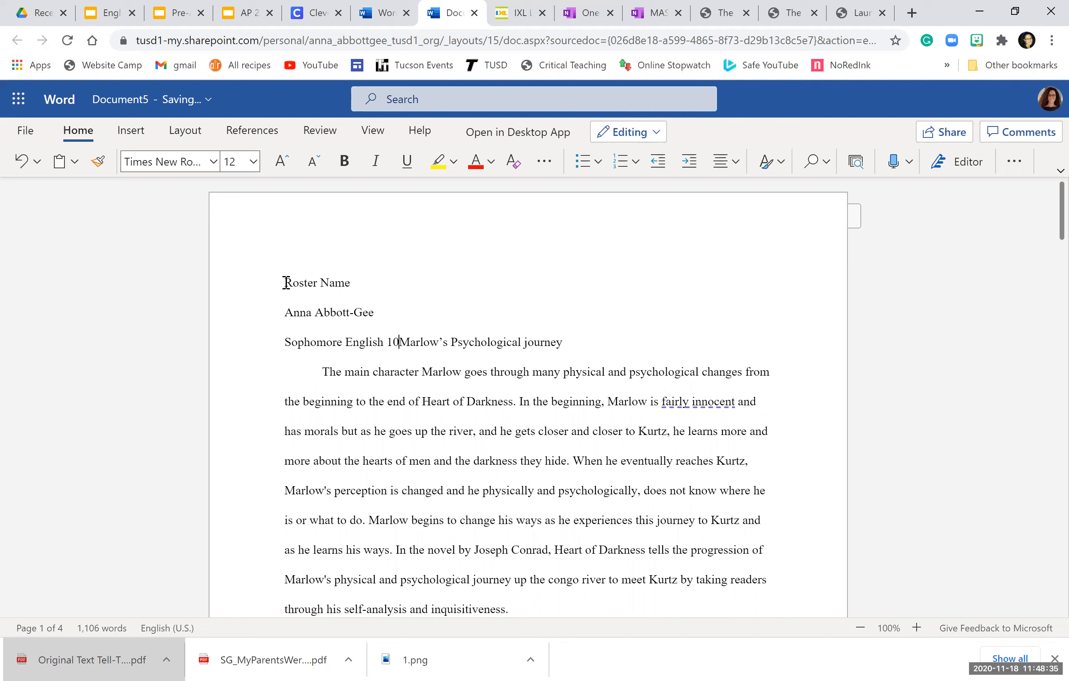
key(Return)
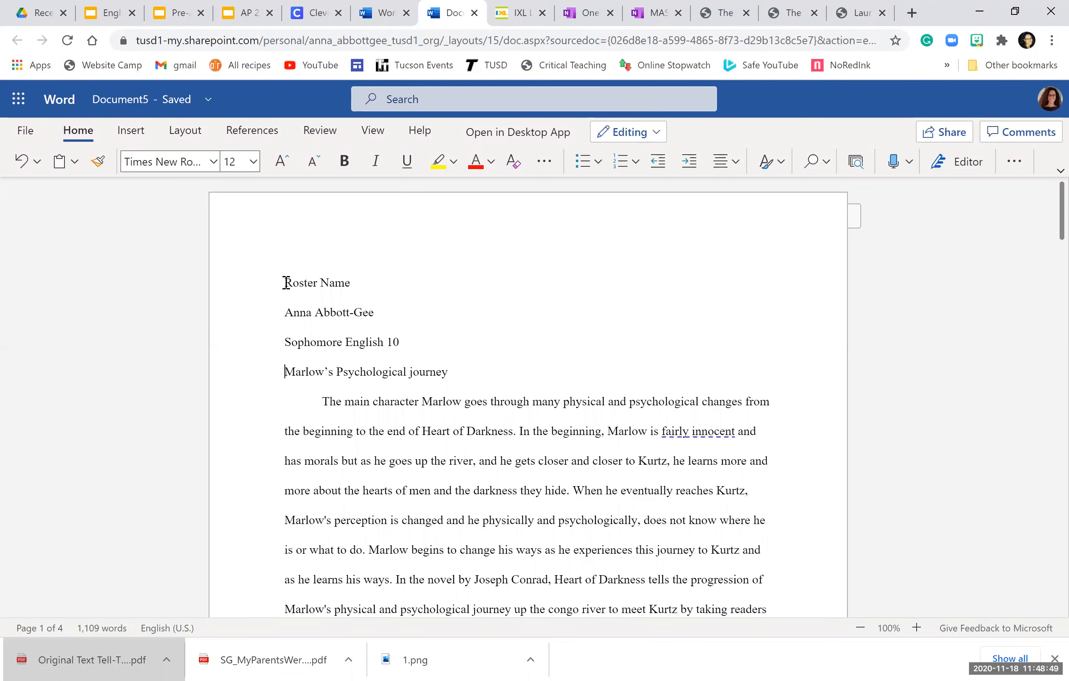
text(18 N)
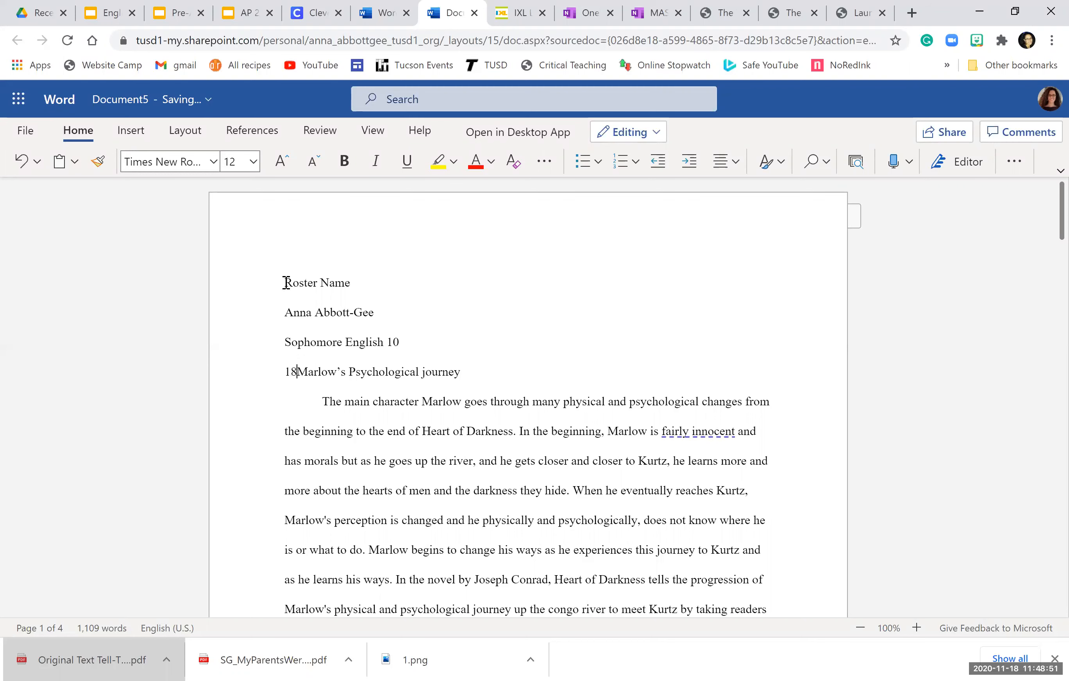
text(ovember 2020)
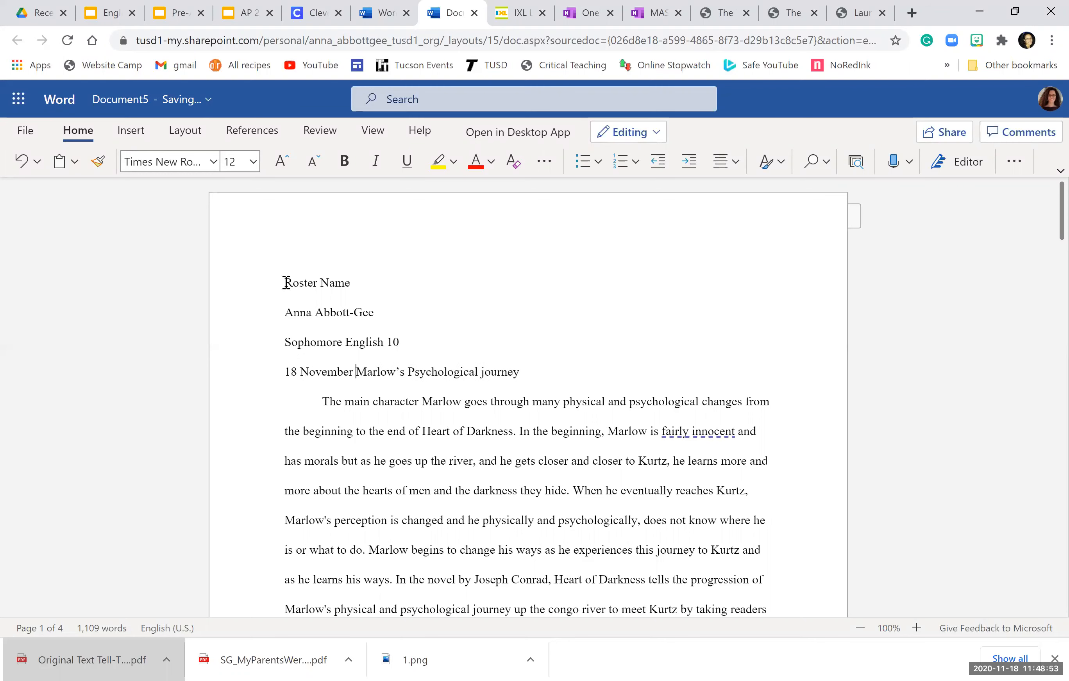
key(Return)
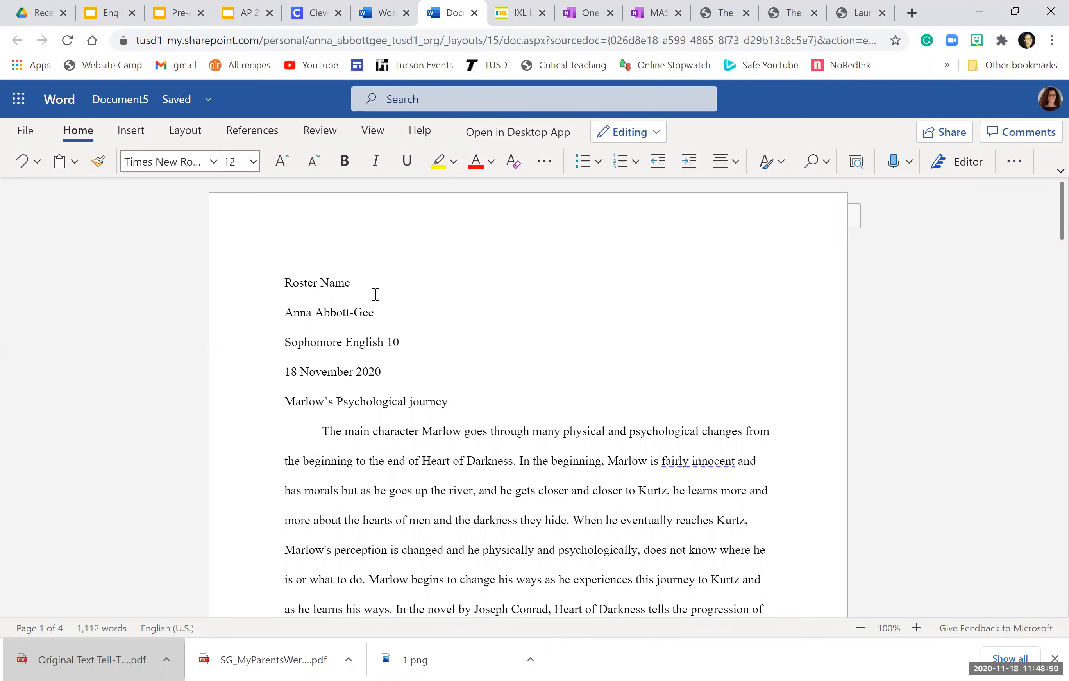
Step: Center the title and capitalize it to "Marlow's Psychological Journey"
click(722, 165)
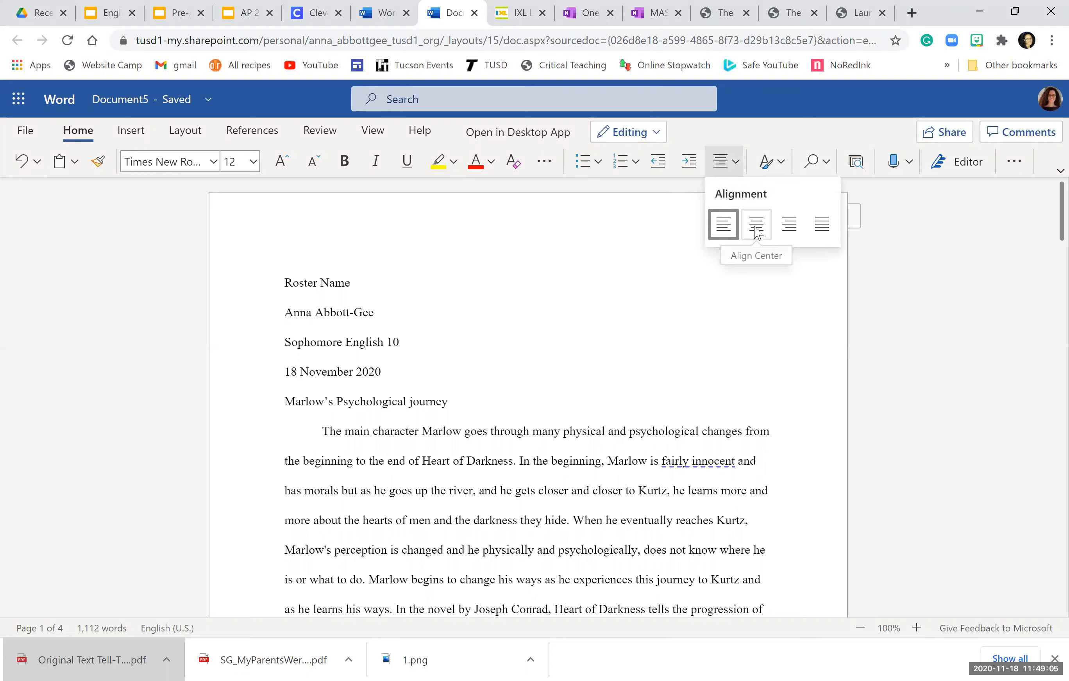
click(754, 227)
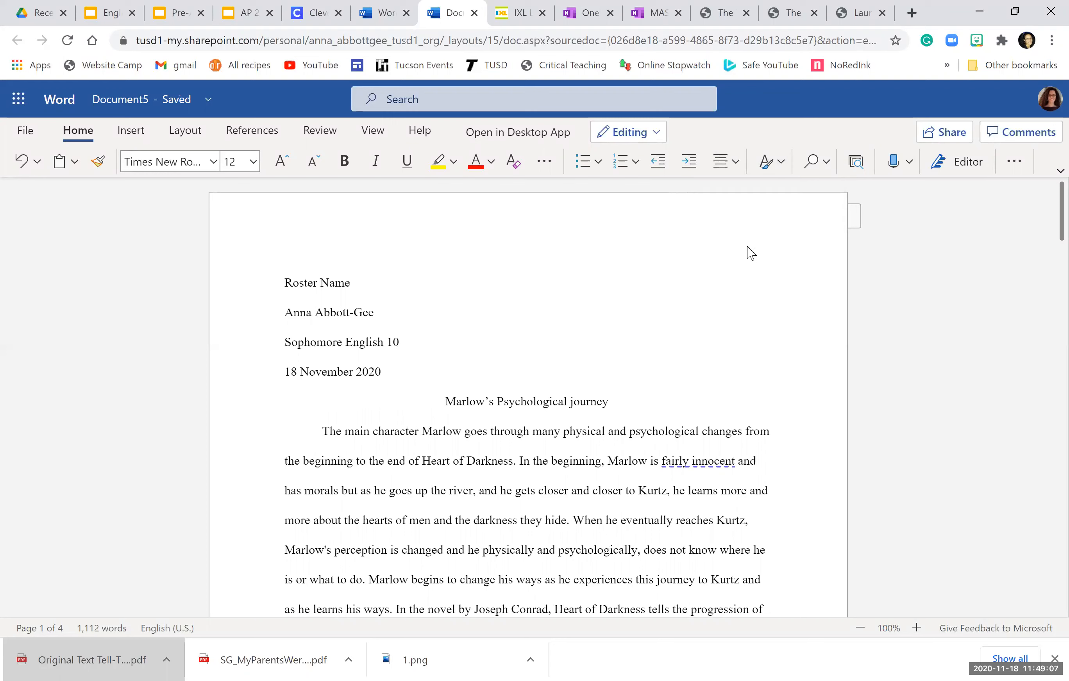
click(574, 404)
key(BackSpace)
text(J)
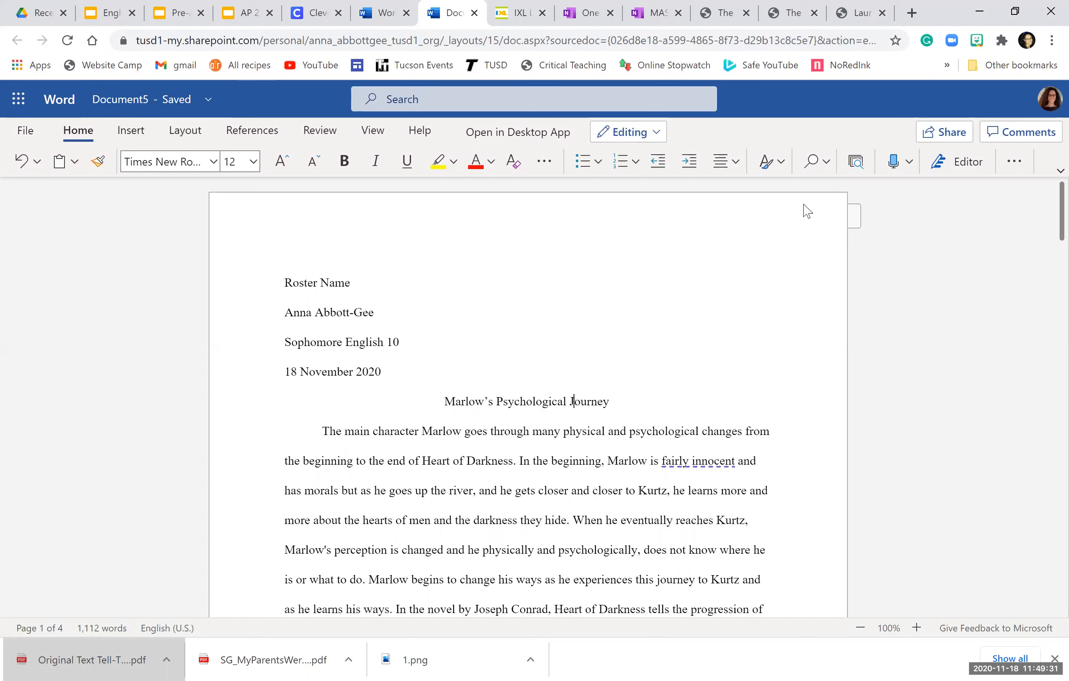
click(135, 135)
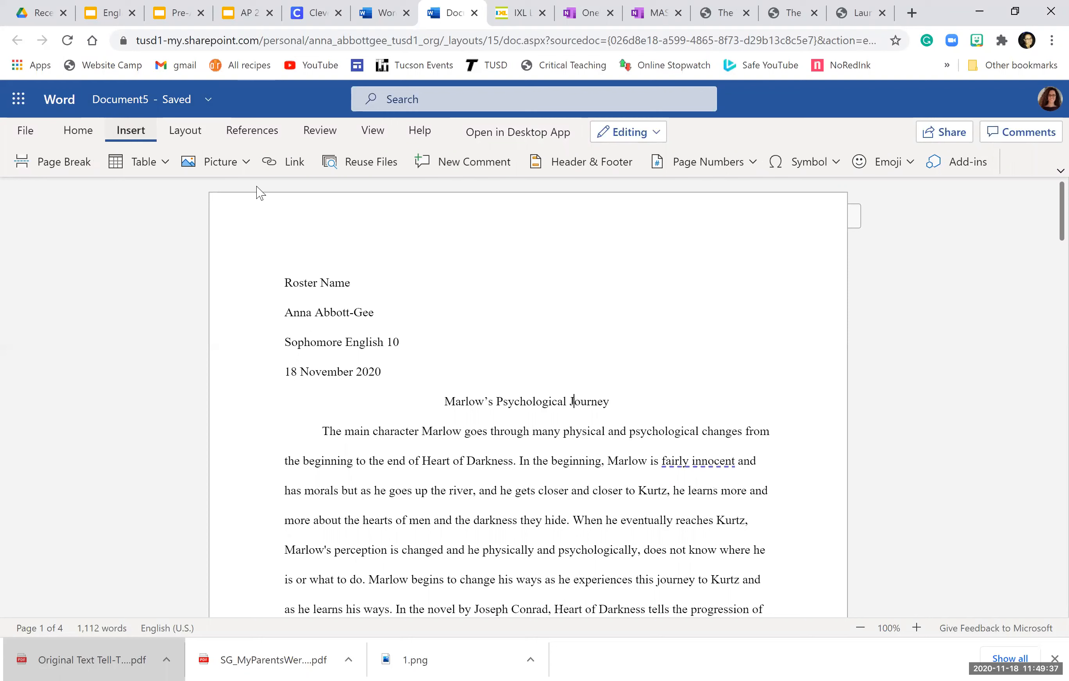
Step: Insert top-right page numbers with "Last Name" before them in the header
click(715, 169)
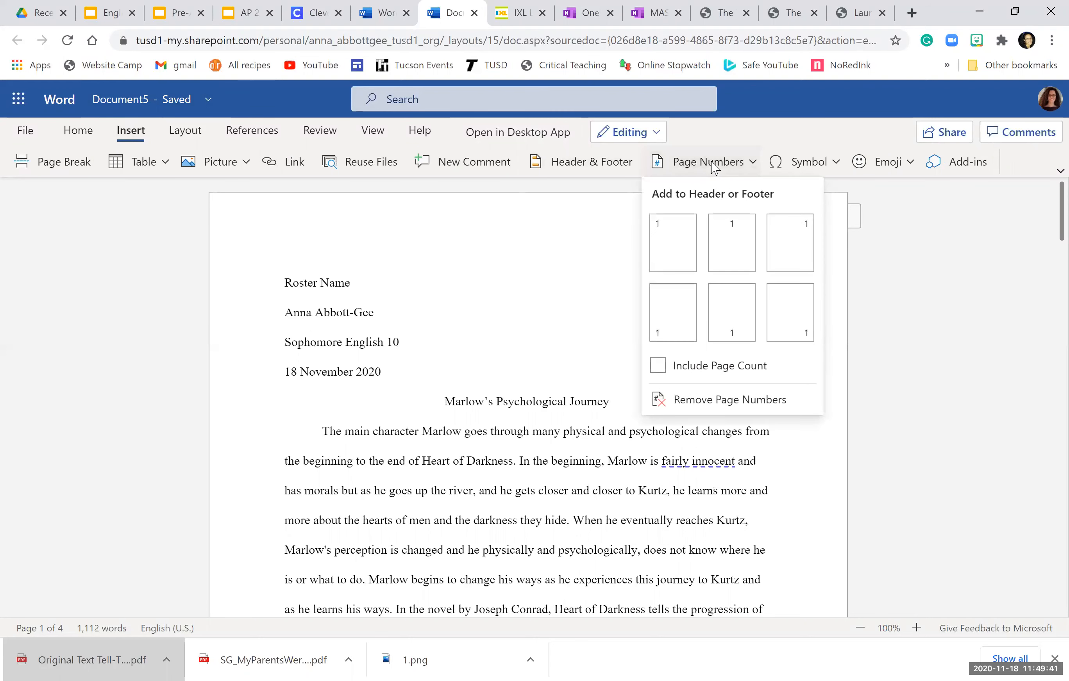
click(791, 245)
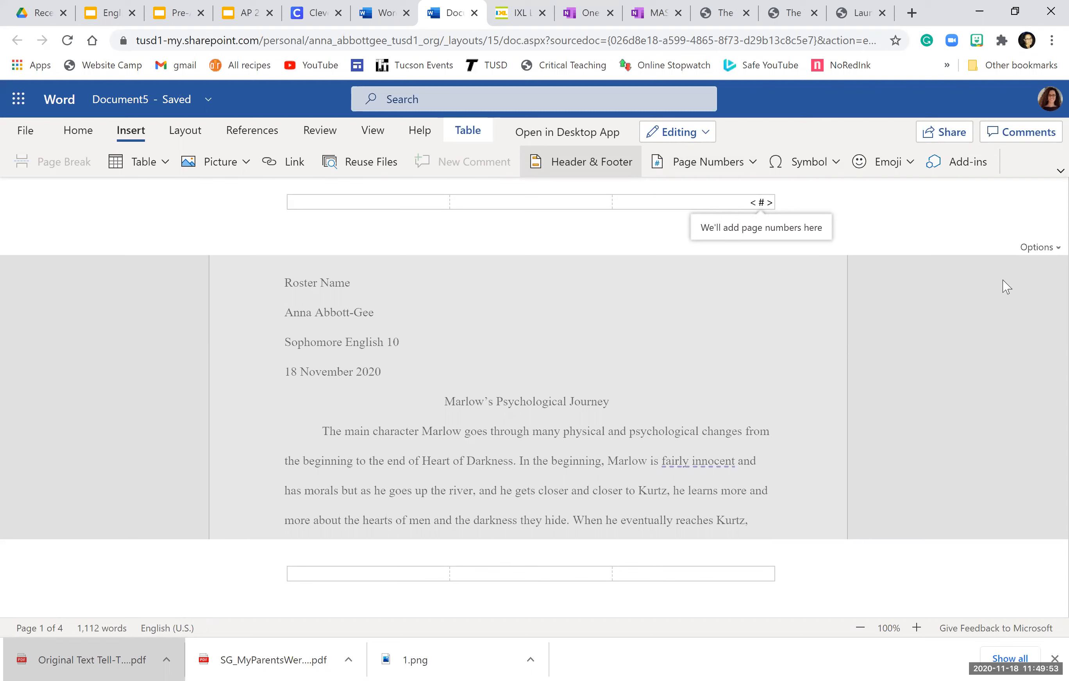
text(Last Name)
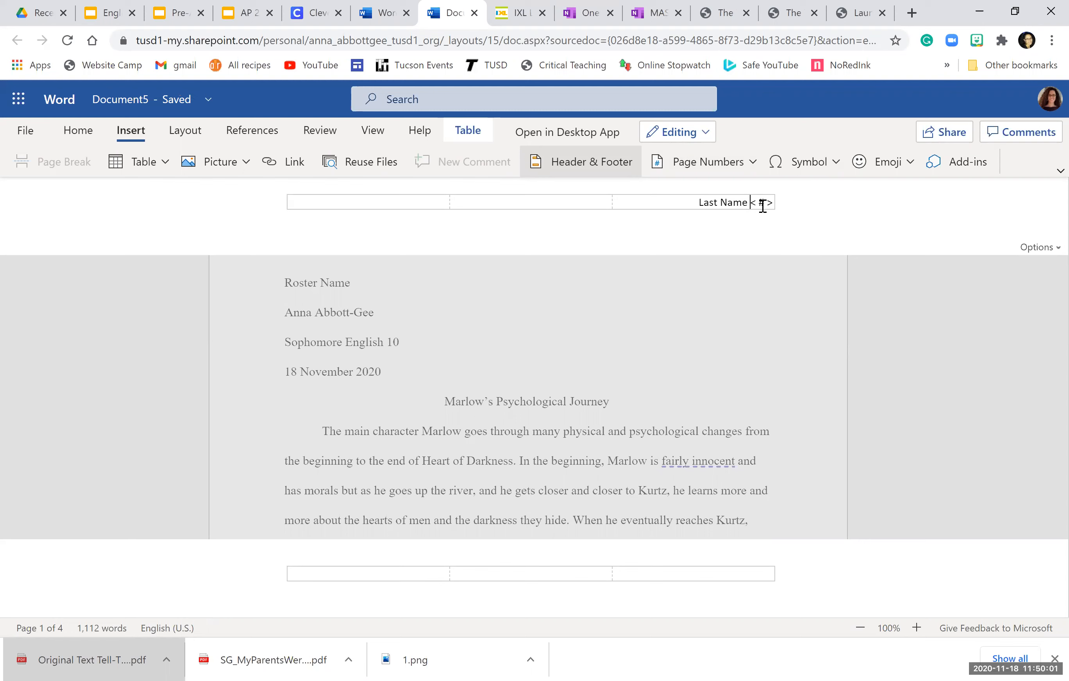
mouse_move(697, 201)
mouse_down()
mouse_move(784, 206)
mouse_move(770, 201)
mouse_move(779, 204)
mouse_move(767, 211)
mouse_up()
click(698, 201)
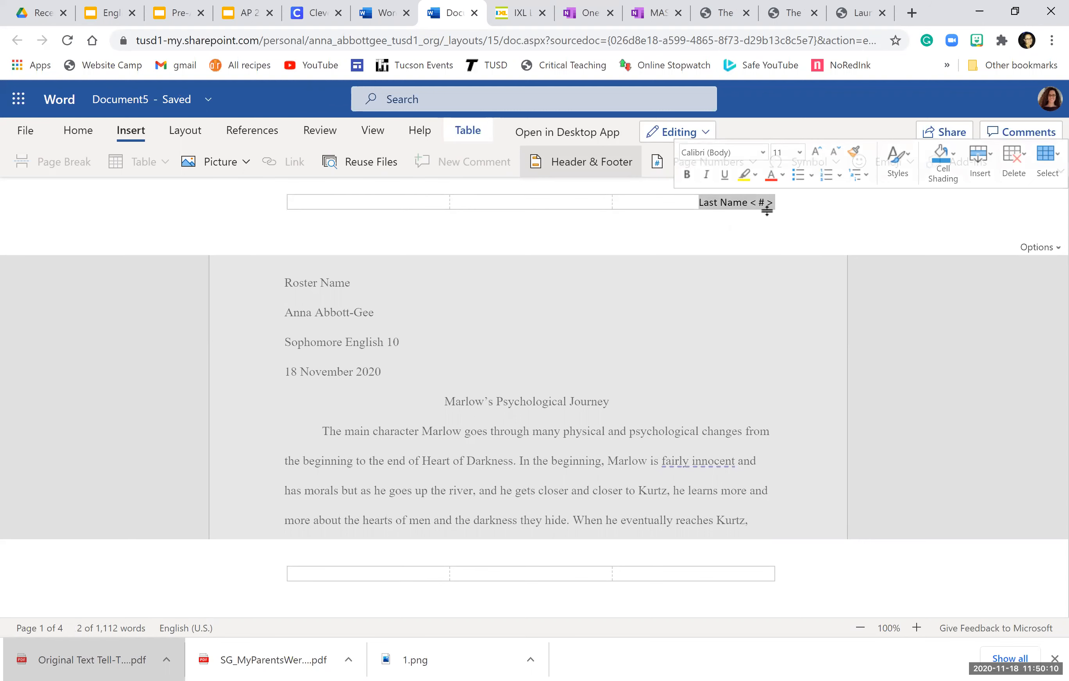
Step: Format the Last Name page-number header in Times New Roman 12, then return to the essay body
click(763, 153)
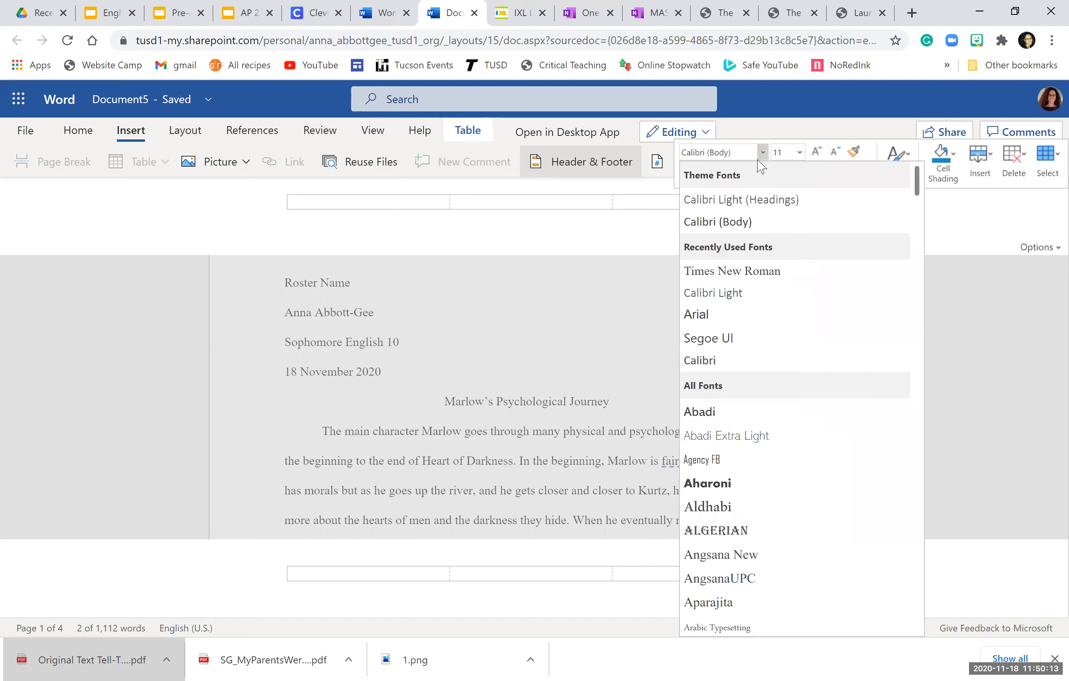
click(742, 271)
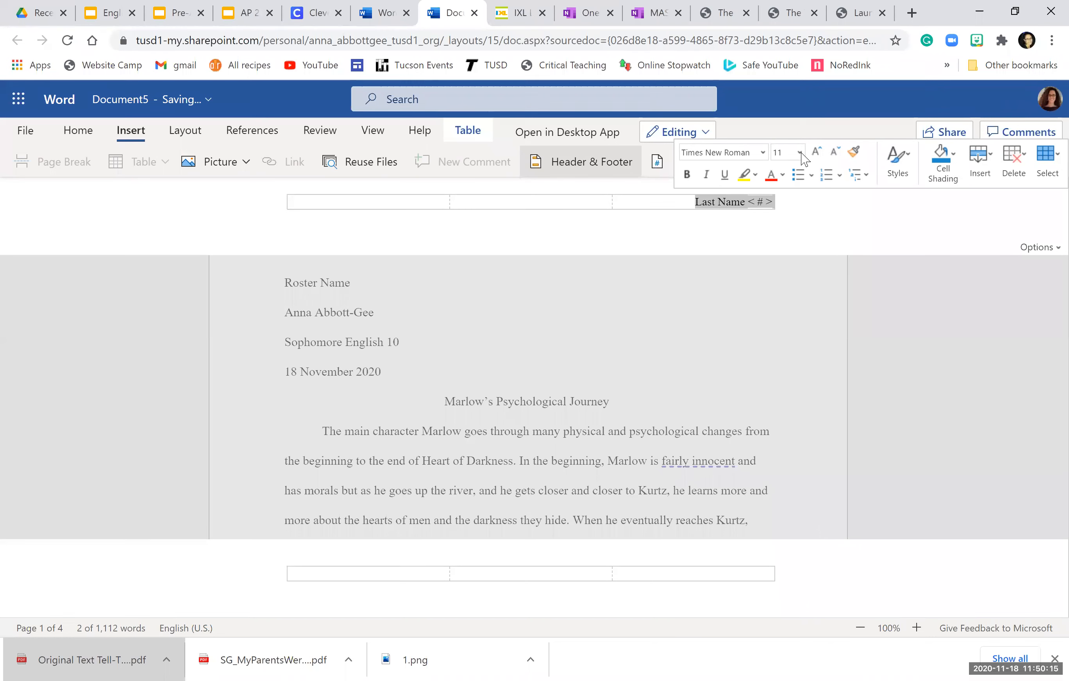
click(799, 153)
click(780, 251)
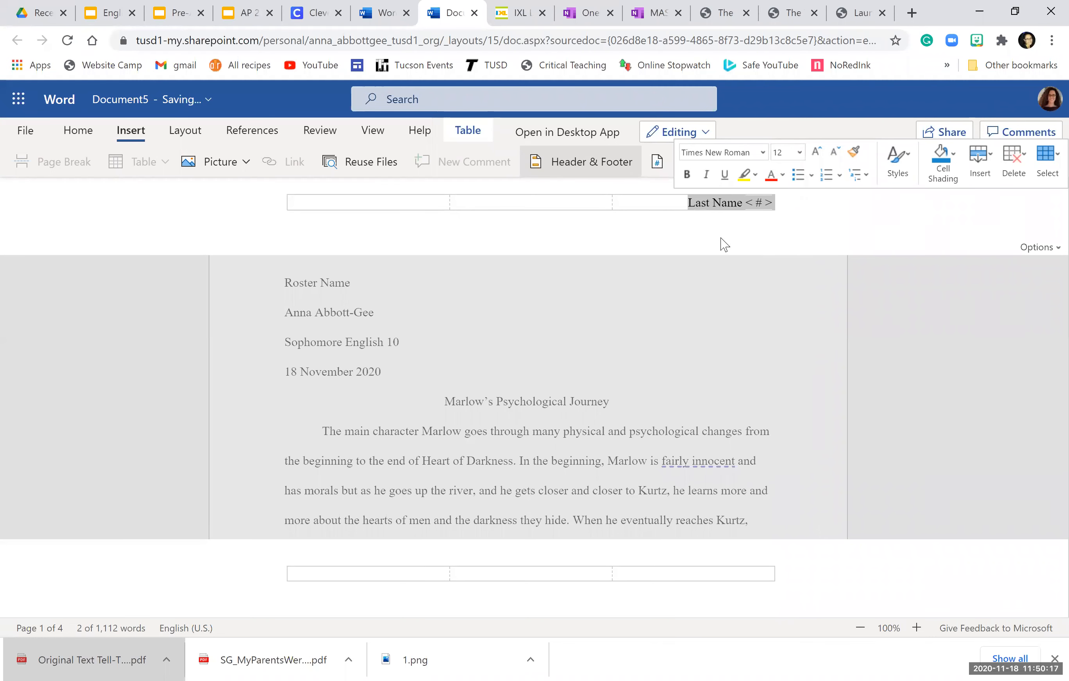
click(726, 245)
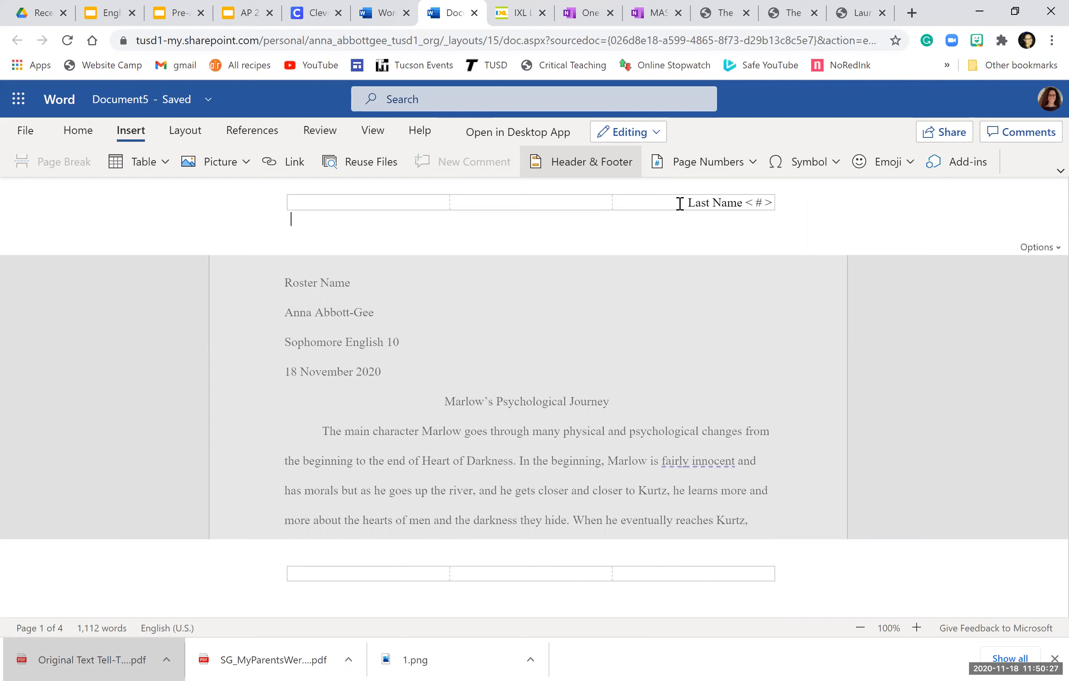
click(722, 361)
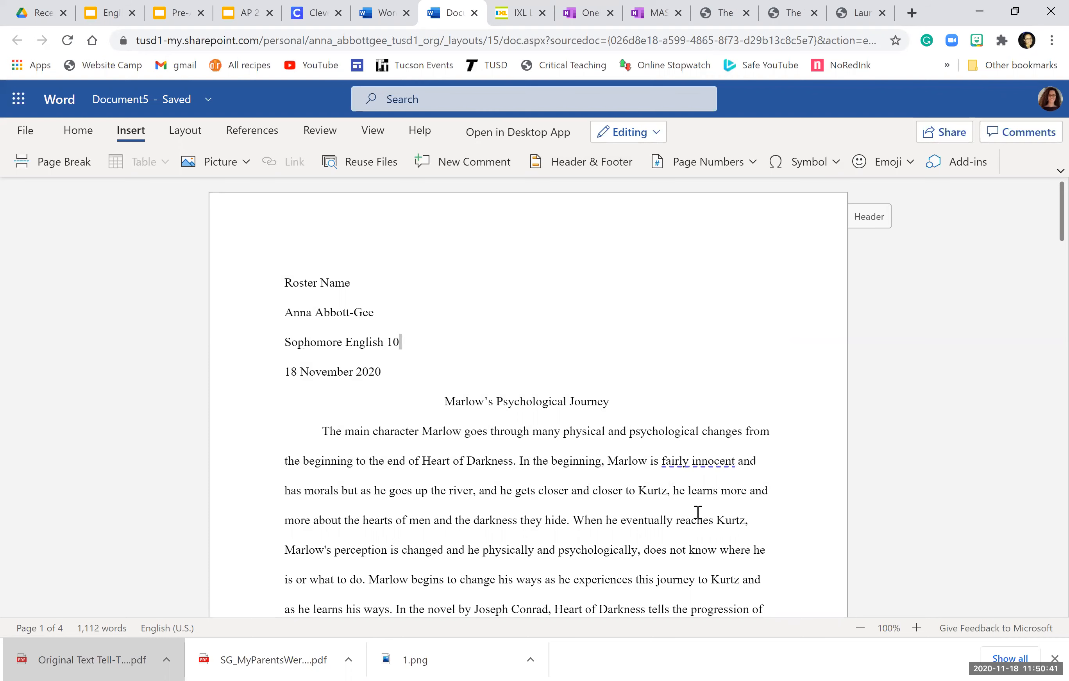
scroll(687, 513, down, 2)
scroll(495, 556, down, 2)
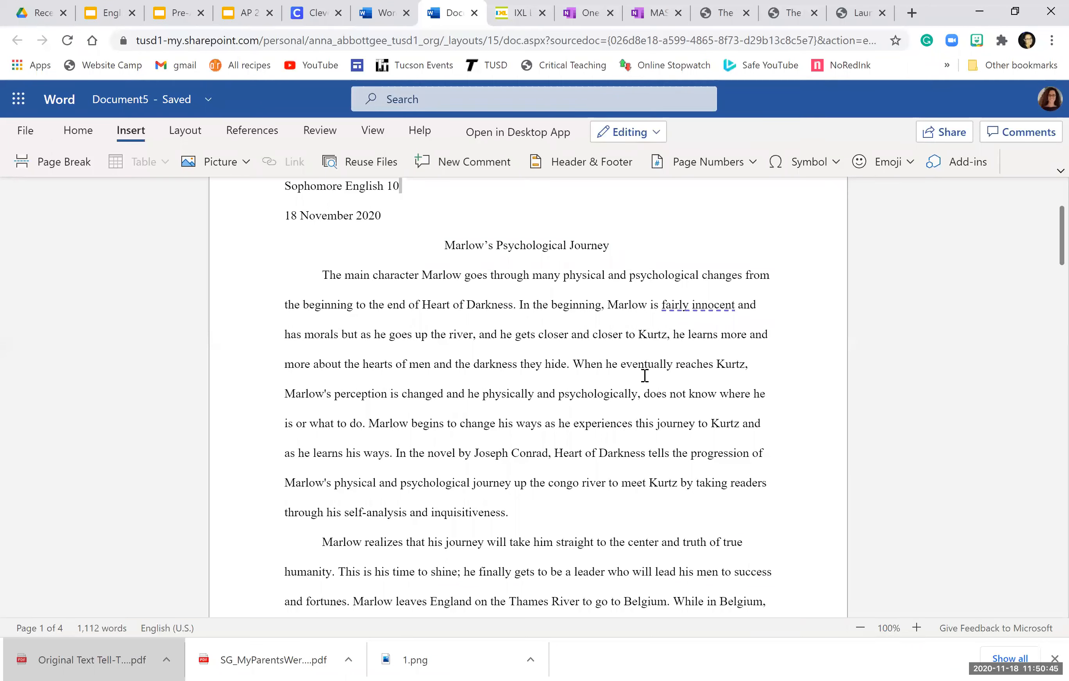
scroll(605, 423, up, 4)
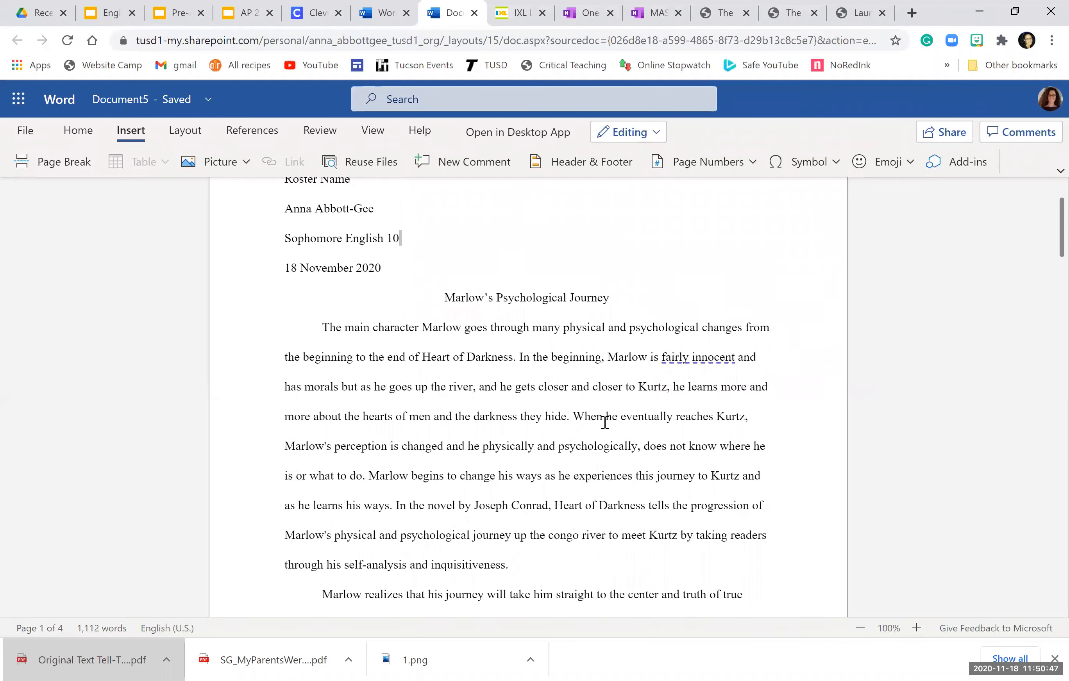